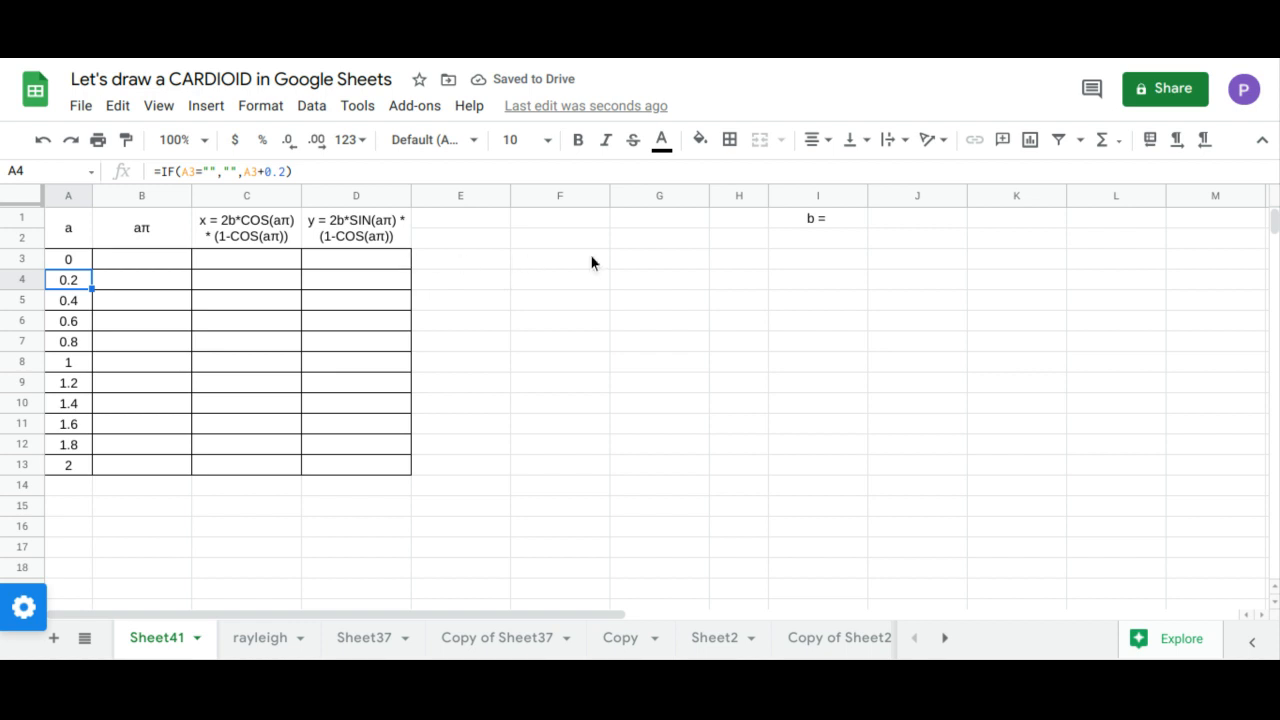
Step: Add a dropdown list to cell I2 sourced from the range A4:A9, and choose 0.2 as the value of b
{"action": "left_click", "coordinate": [828, 240]}
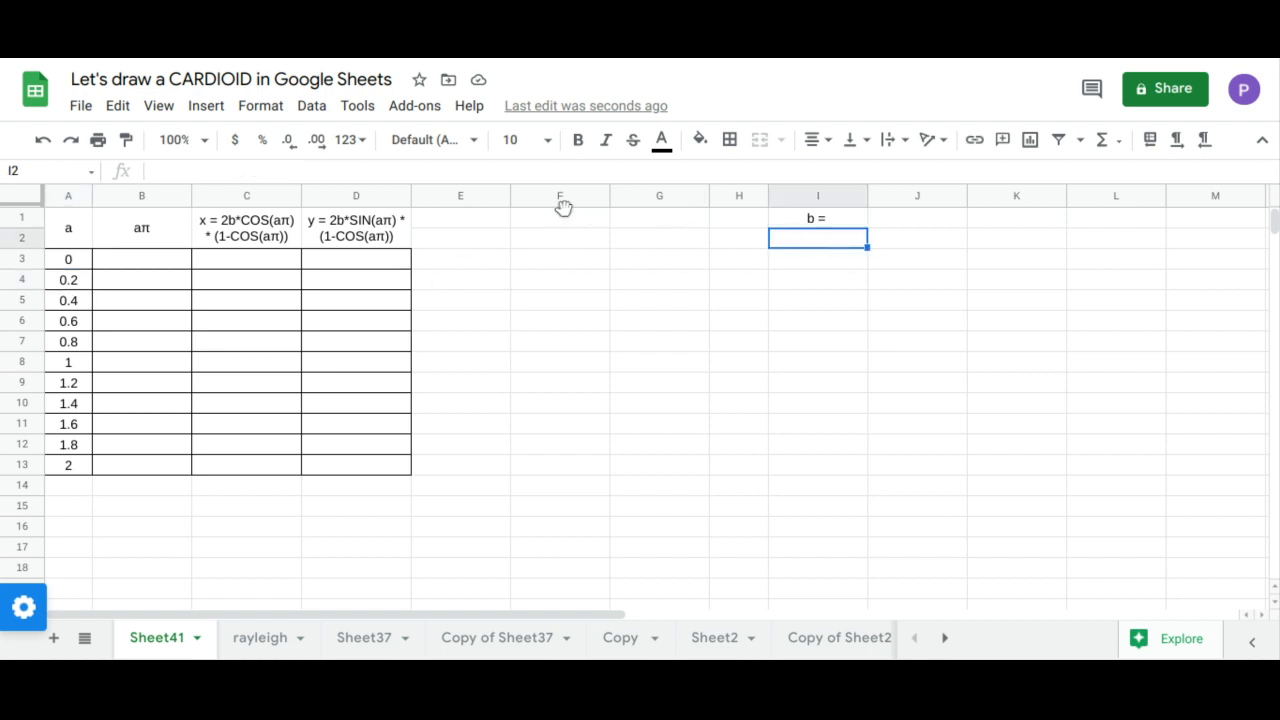
{"action": "left_click", "coordinate": [326, 112]}
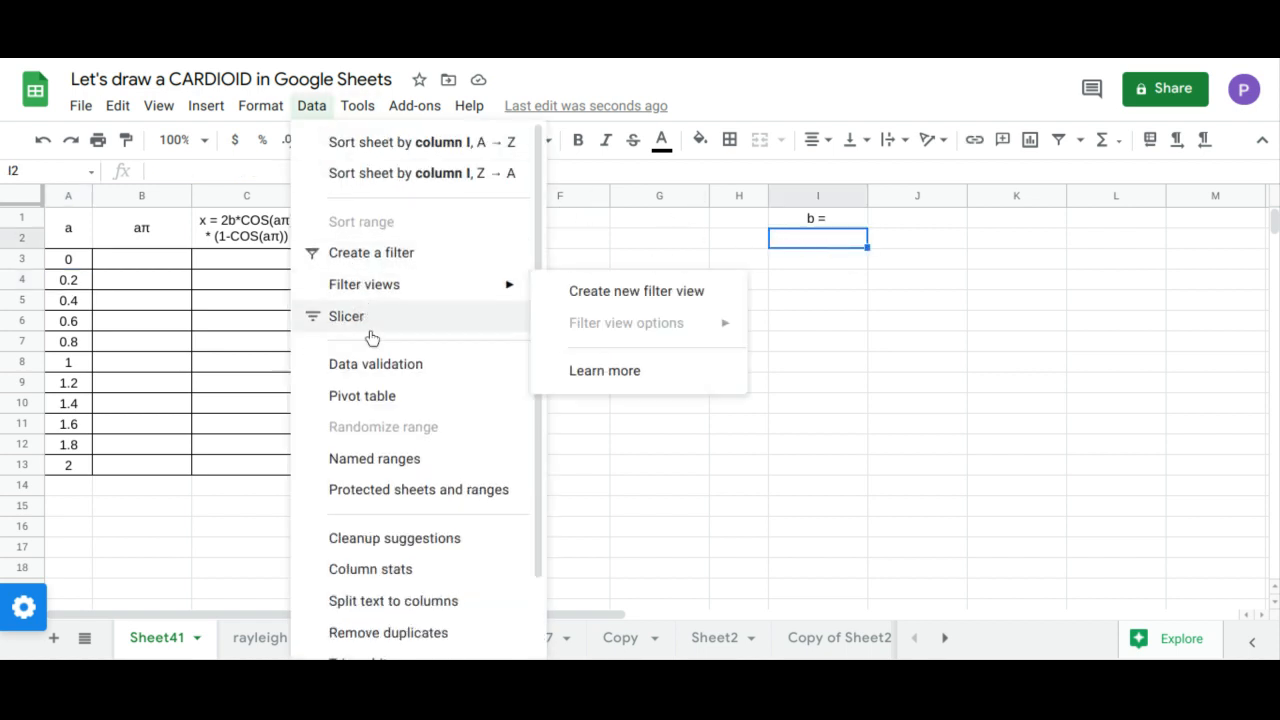
{"action": "left_click", "coordinate": [395, 364]}
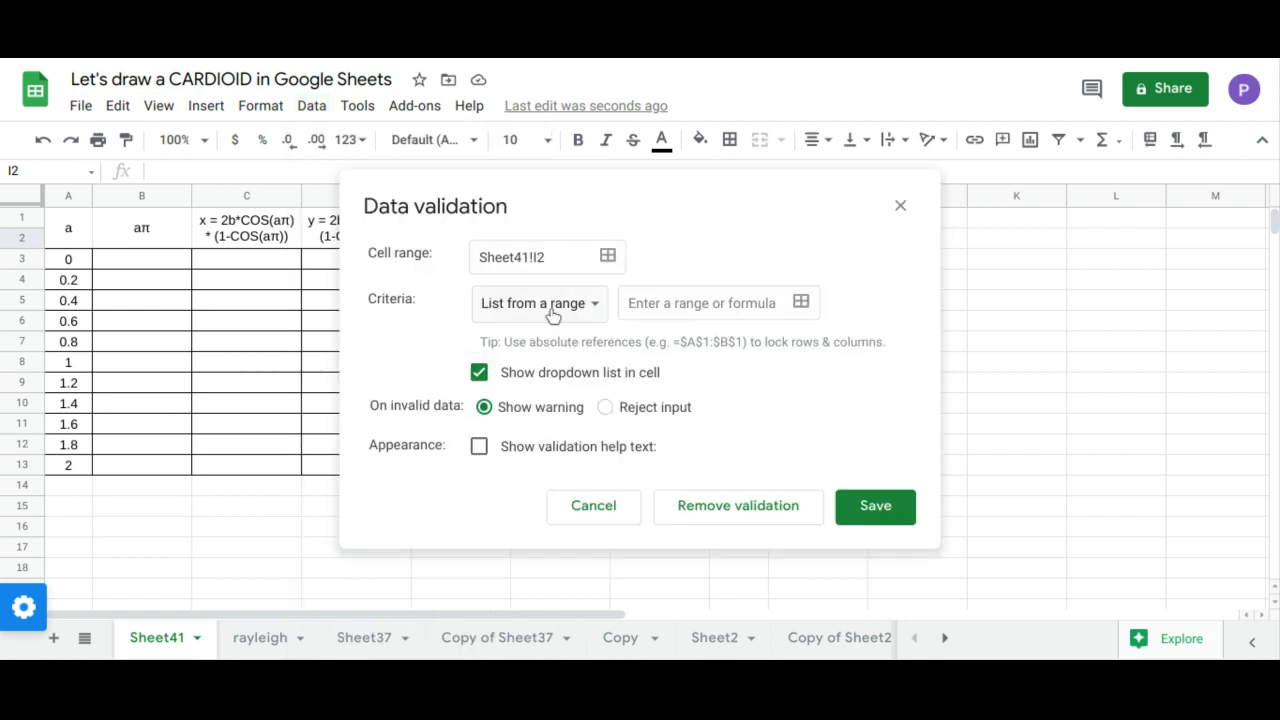
{"action": "left_click", "coordinate": [801, 301]}
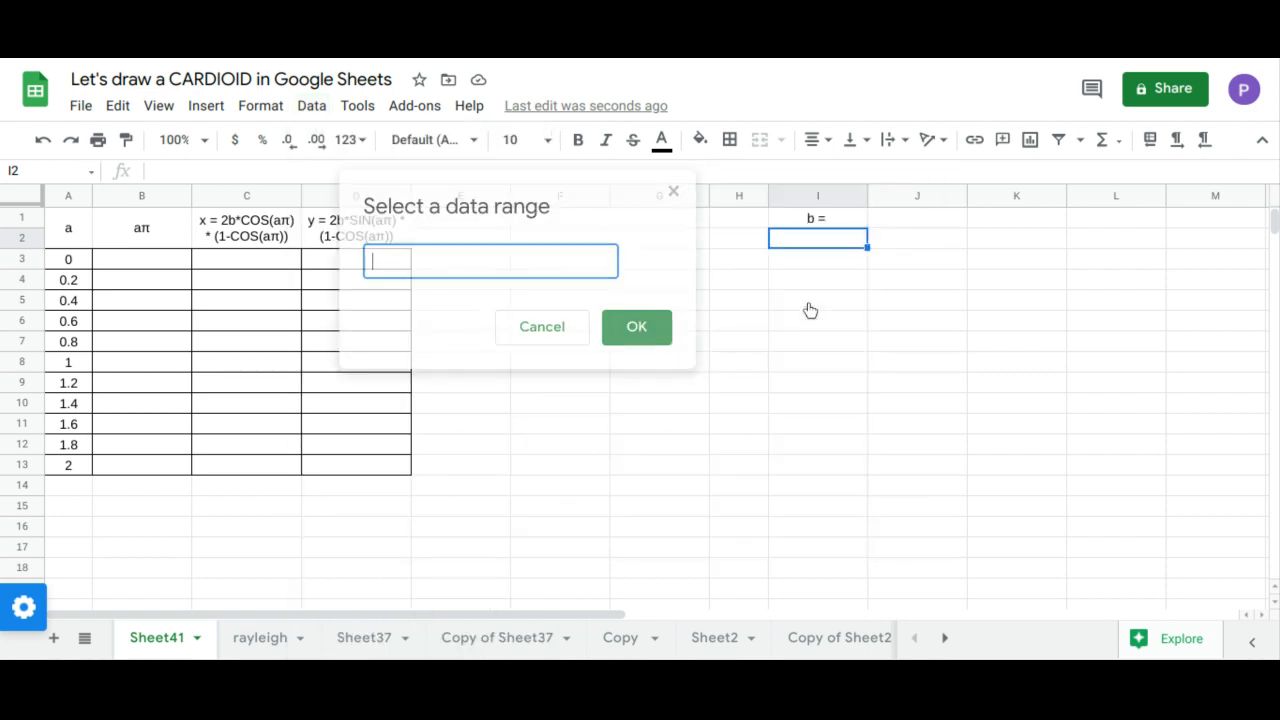
{"action": "left_click_drag", "start_coordinate": [69, 284], "coordinate": [71, 393]}
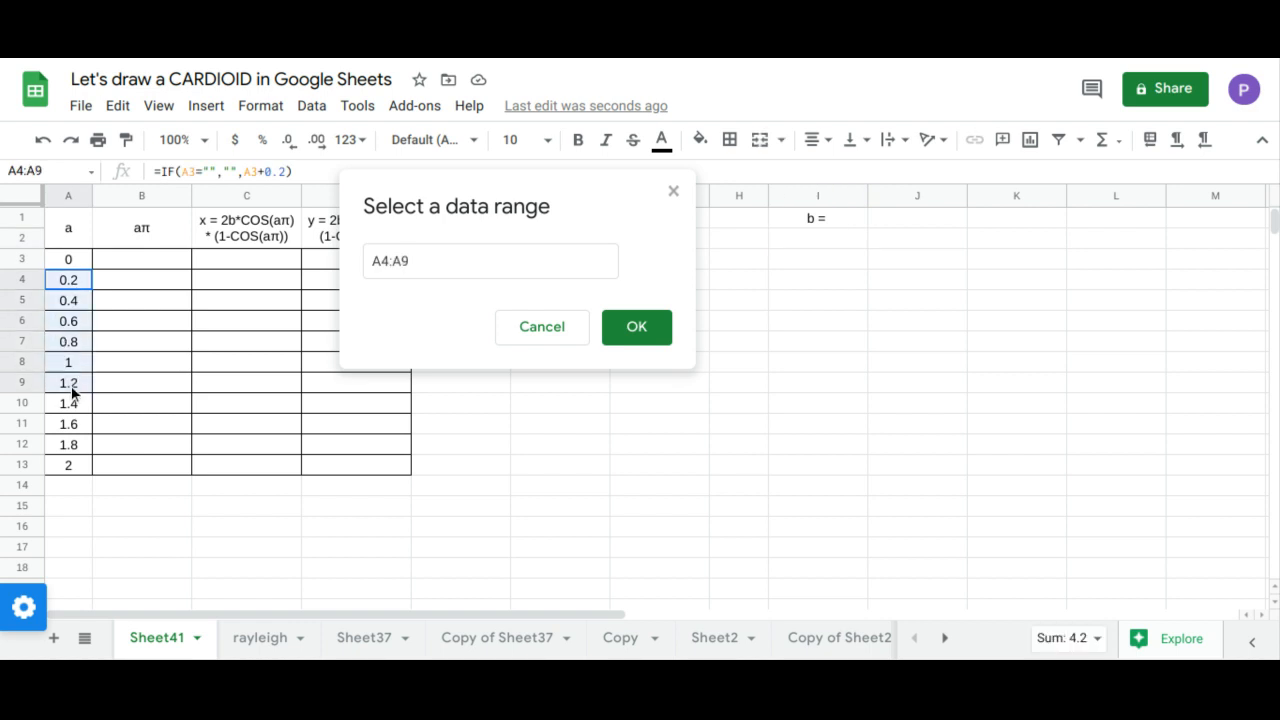
{"action": "left_click", "coordinate": [620, 334]}
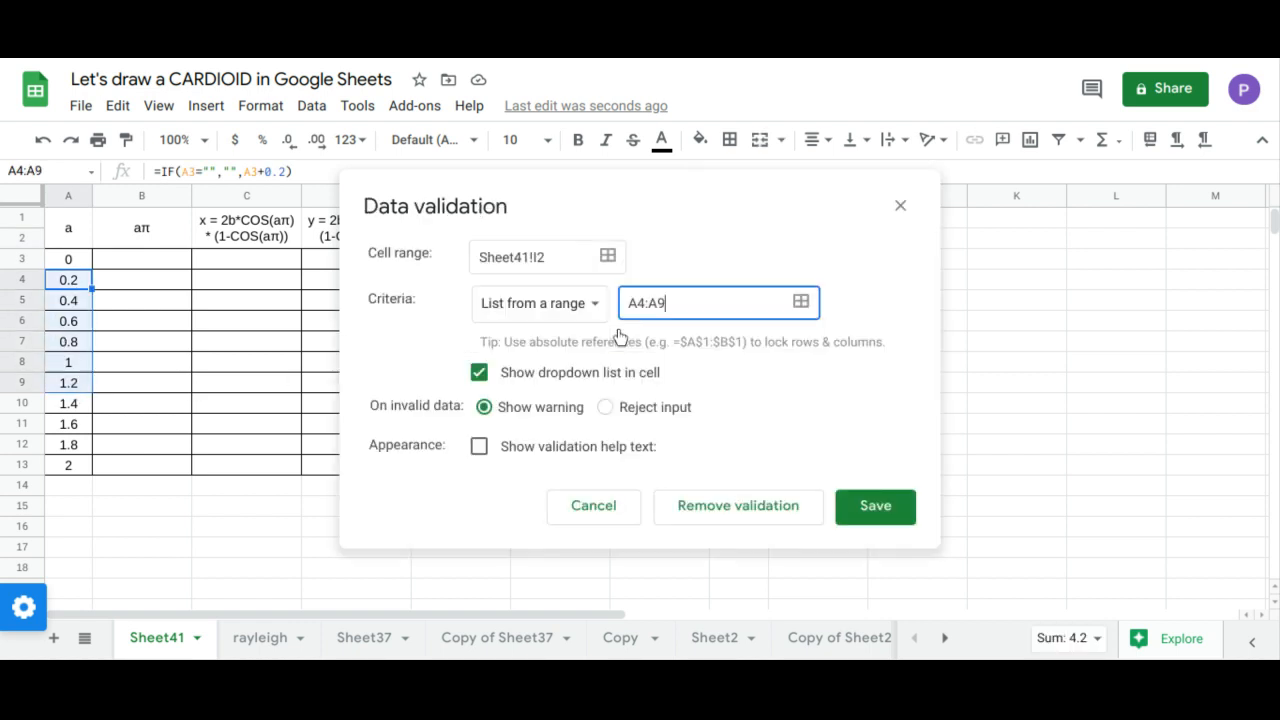
{"action": "left_click", "coordinate": [851, 507]}
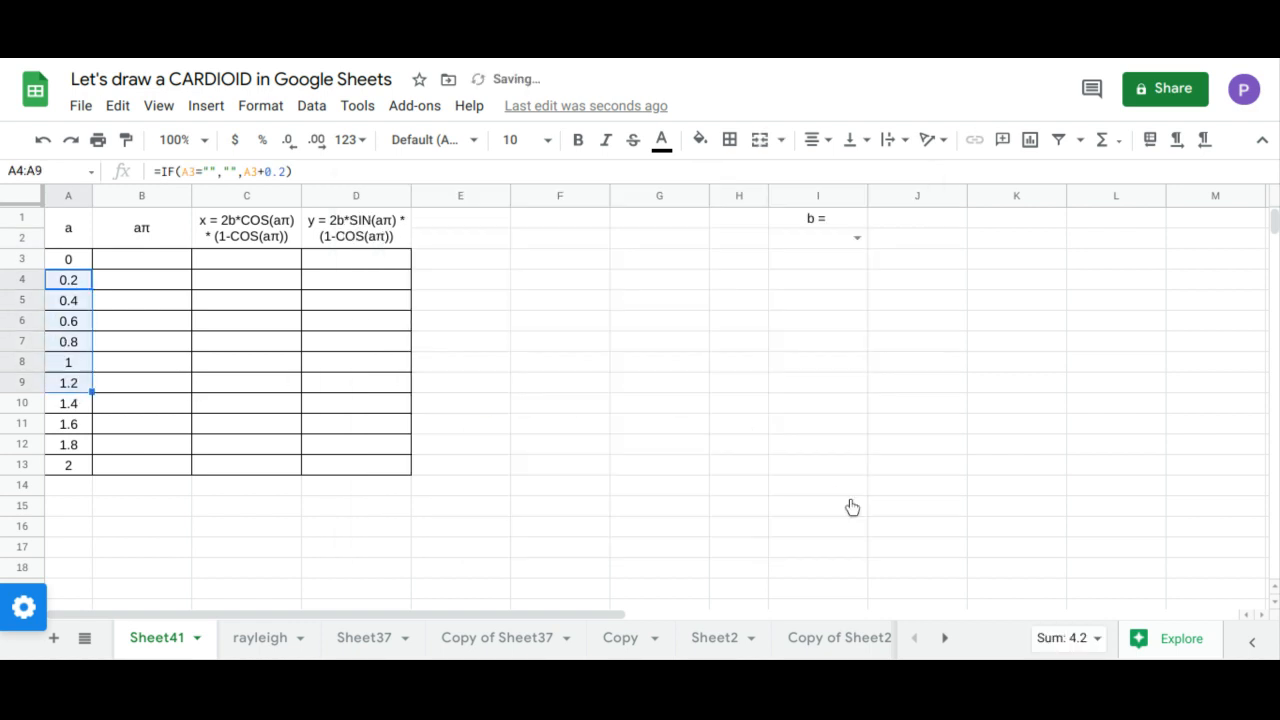
{"action": "left_click", "coordinate": [854, 243]}
{"action": "left_click", "coordinate": [818, 266]}
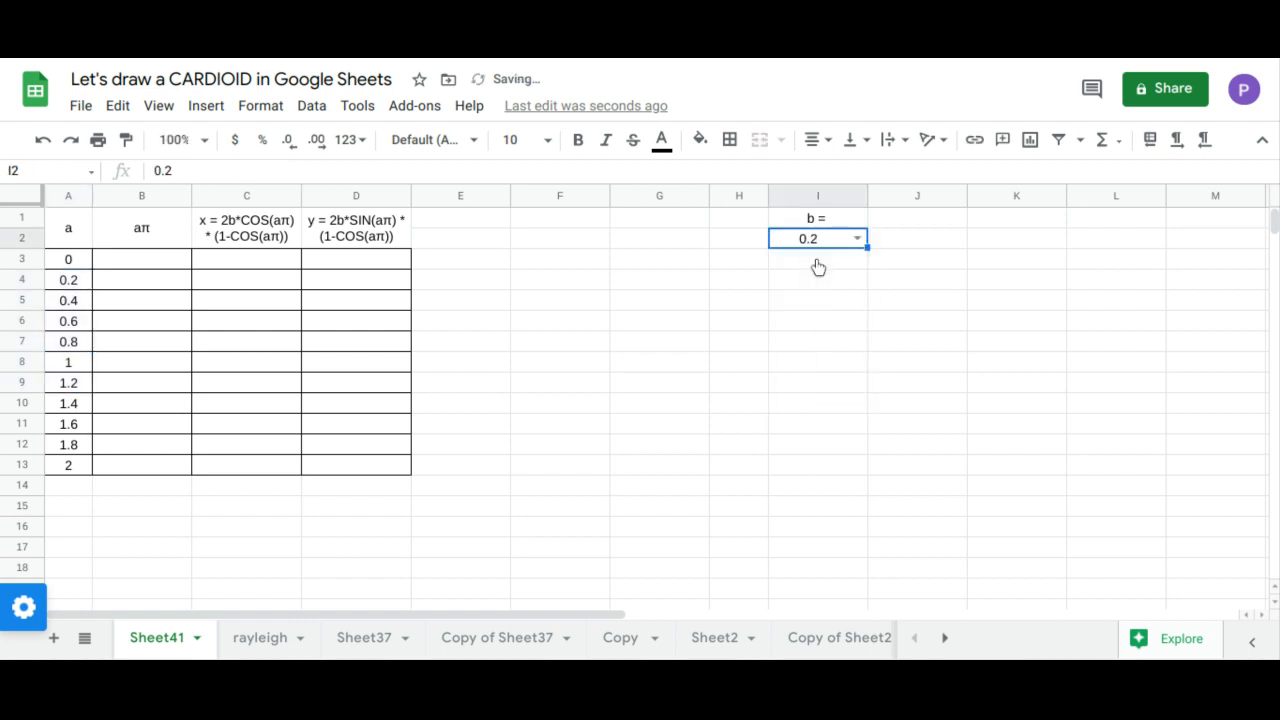
Step: Fill the aπ column from cell B3 with an array formula that multiplies A3:A13 by PI()
{"action": "left_click", "coordinate": [179, 265]}
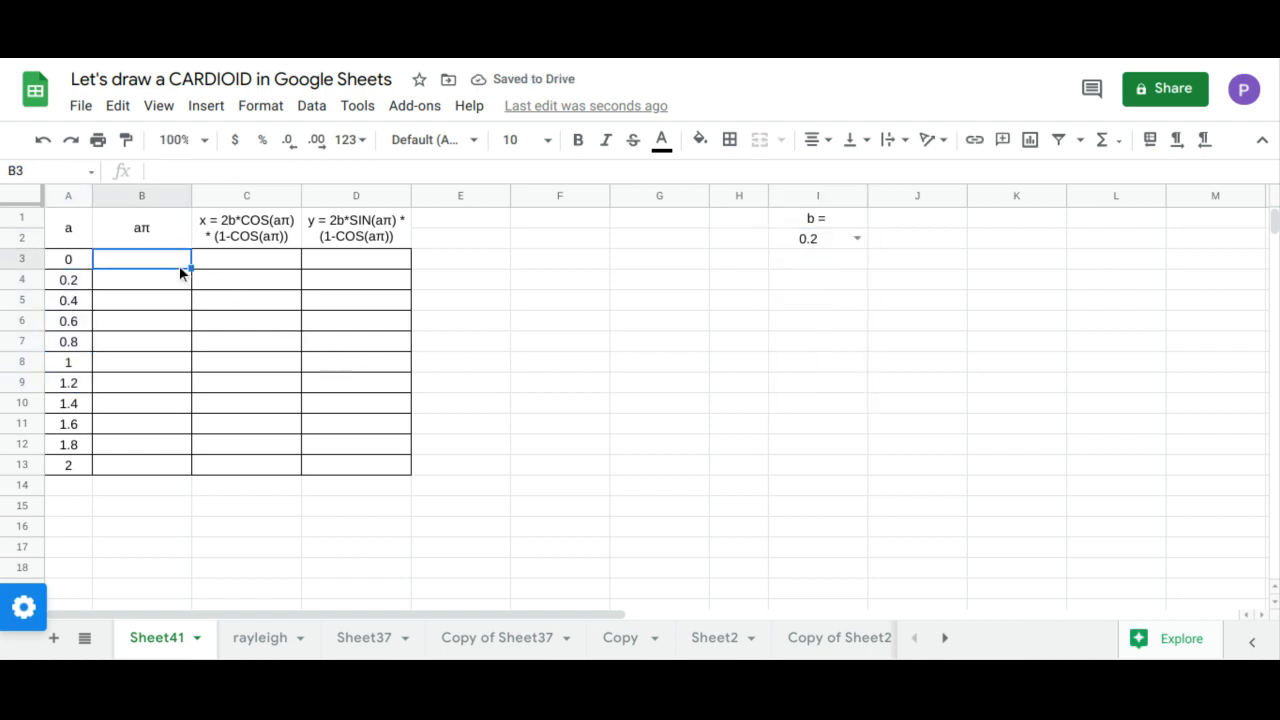
{"action": "type", "text": "="}
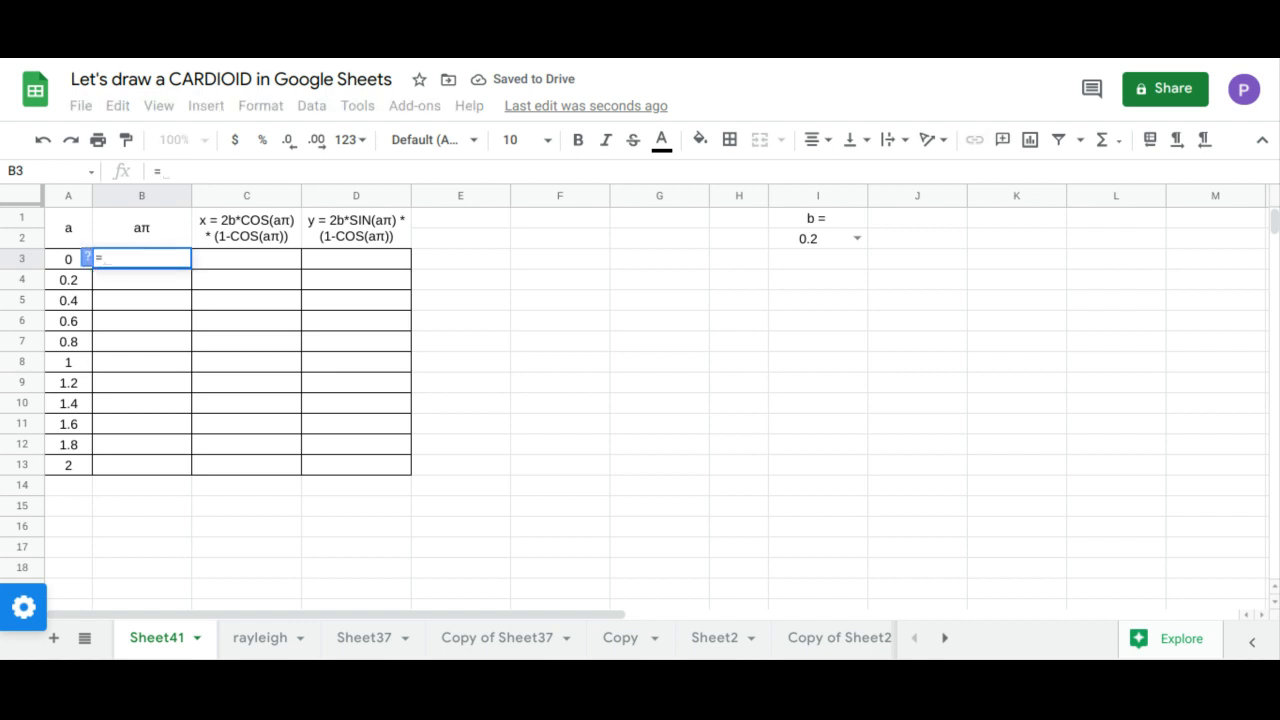
{"action": "type", "text": "ARRAYFORMULA("}
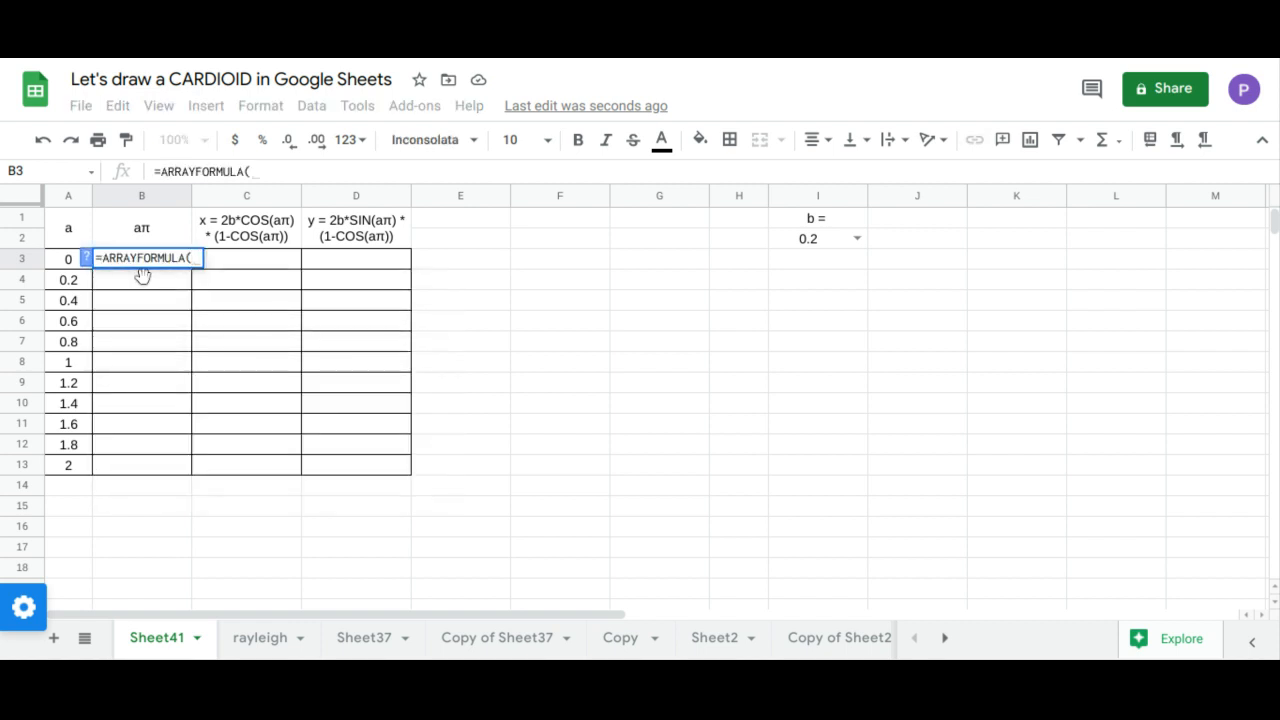
{"action": "left_click_drag", "start_coordinate": [68, 259], "coordinate": [77, 465]}
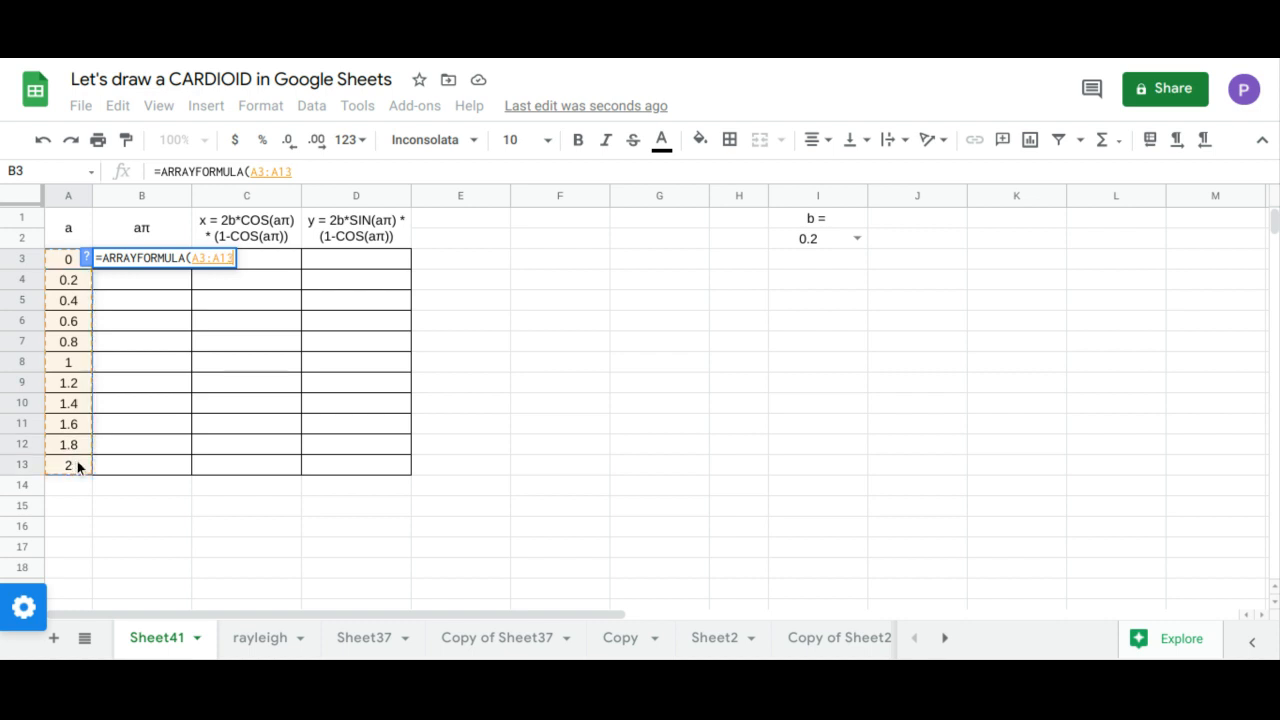
{"action": "type", "text": "*pi"}
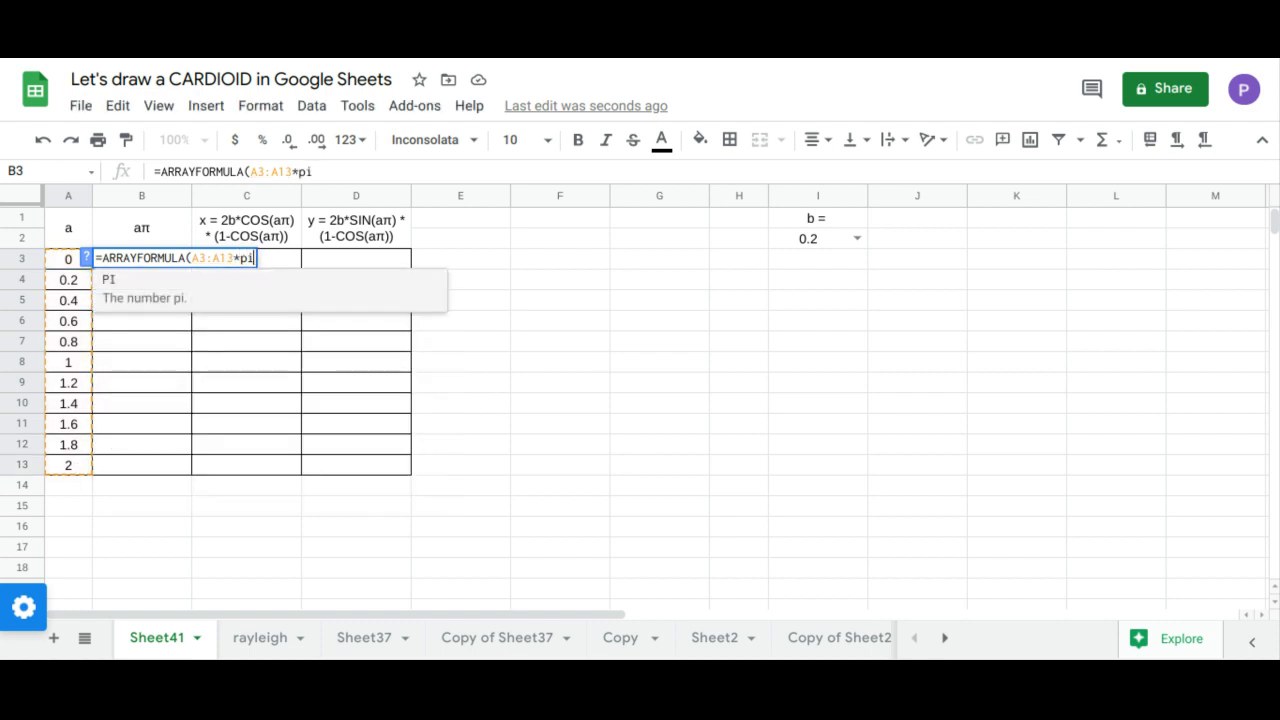
{"action": "key", "text": "Tab"}
{"action": "type", "text": ")"}
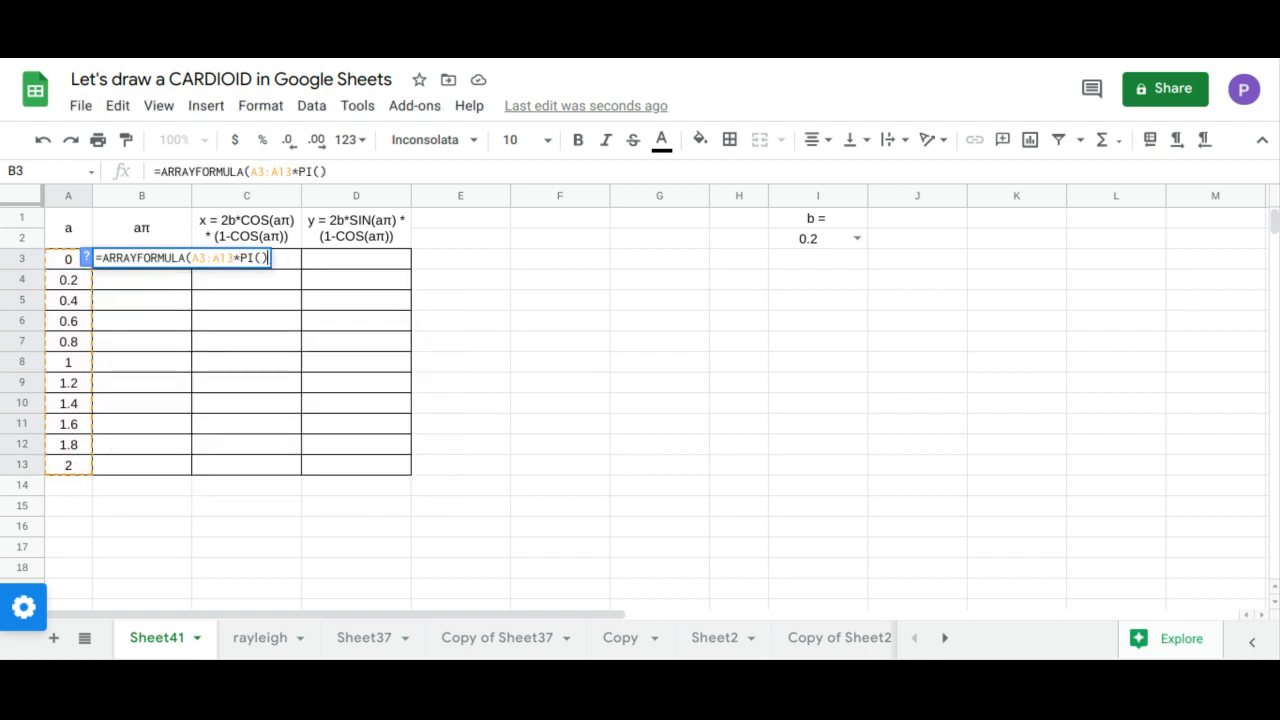
{"action": "key", "text": "Return"}
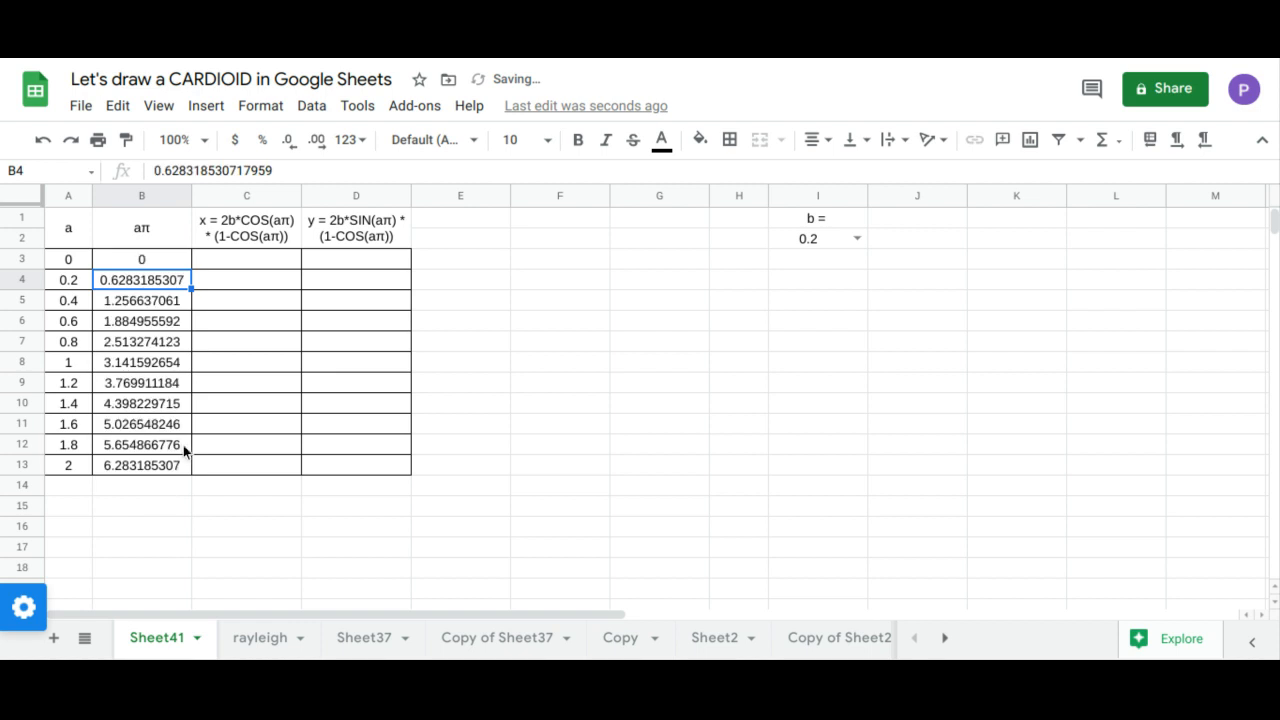
Step: Fill the x column from cell C3 with the array formula 2*I2*COS(B3:B13)*(1-COS(B3:B13))
{"action": "left_click", "coordinate": [263, 259]}
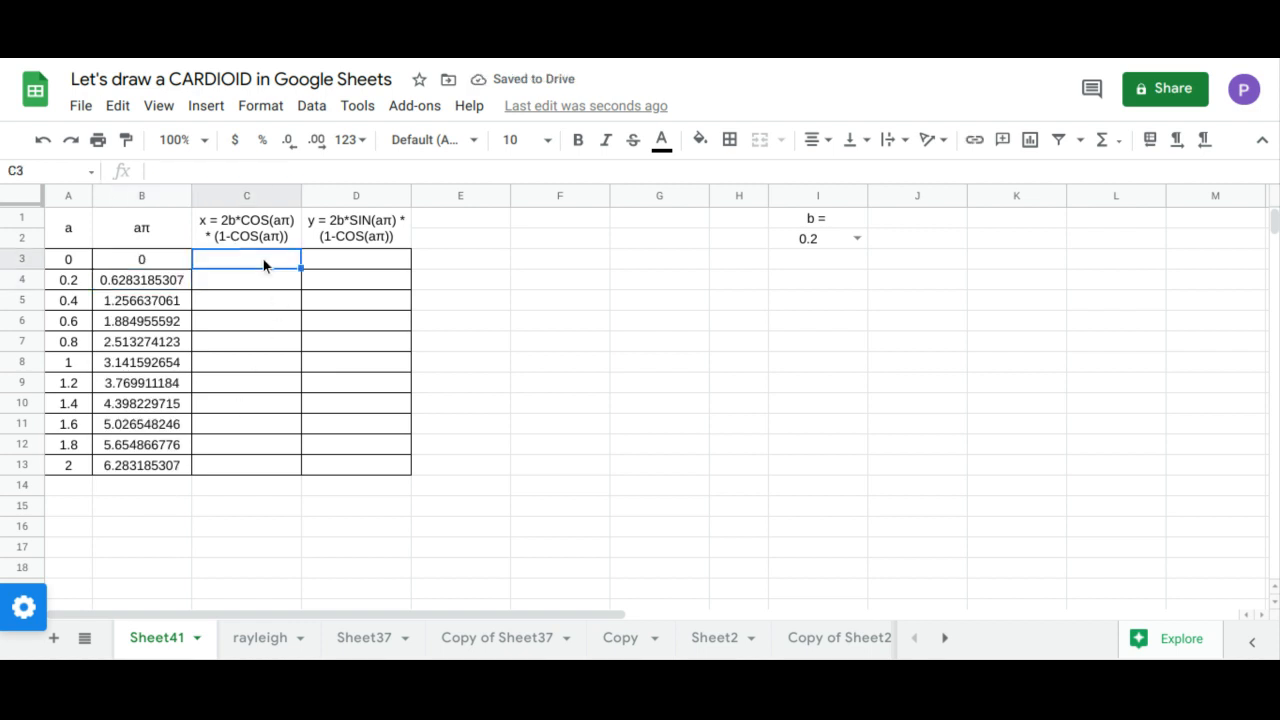
{"action": "type", "text": "=arr"}
{"action": "key", "text": "Tab"}
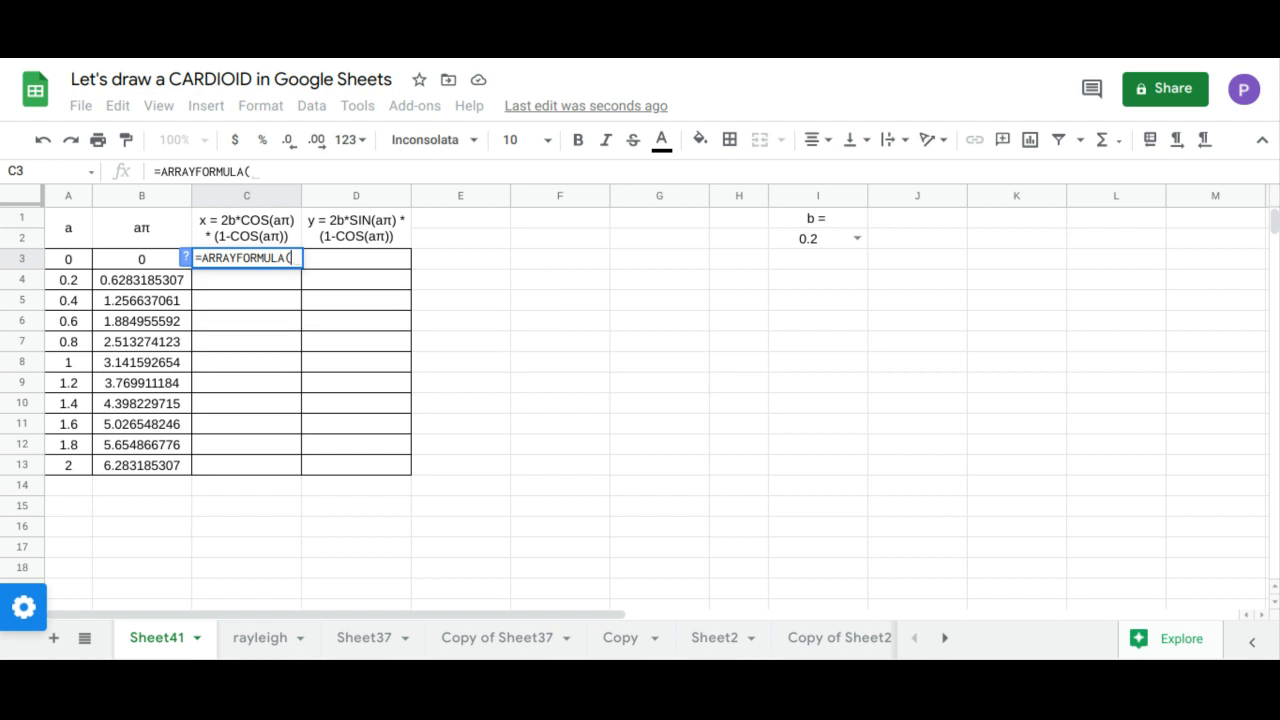
{"action": "type", "text": "2*"}
{"action": "left_click", "coordinate": [800, 240]}
{"action": "type", "text": "*cos"}
{"action": "key", "text": "Tab"}
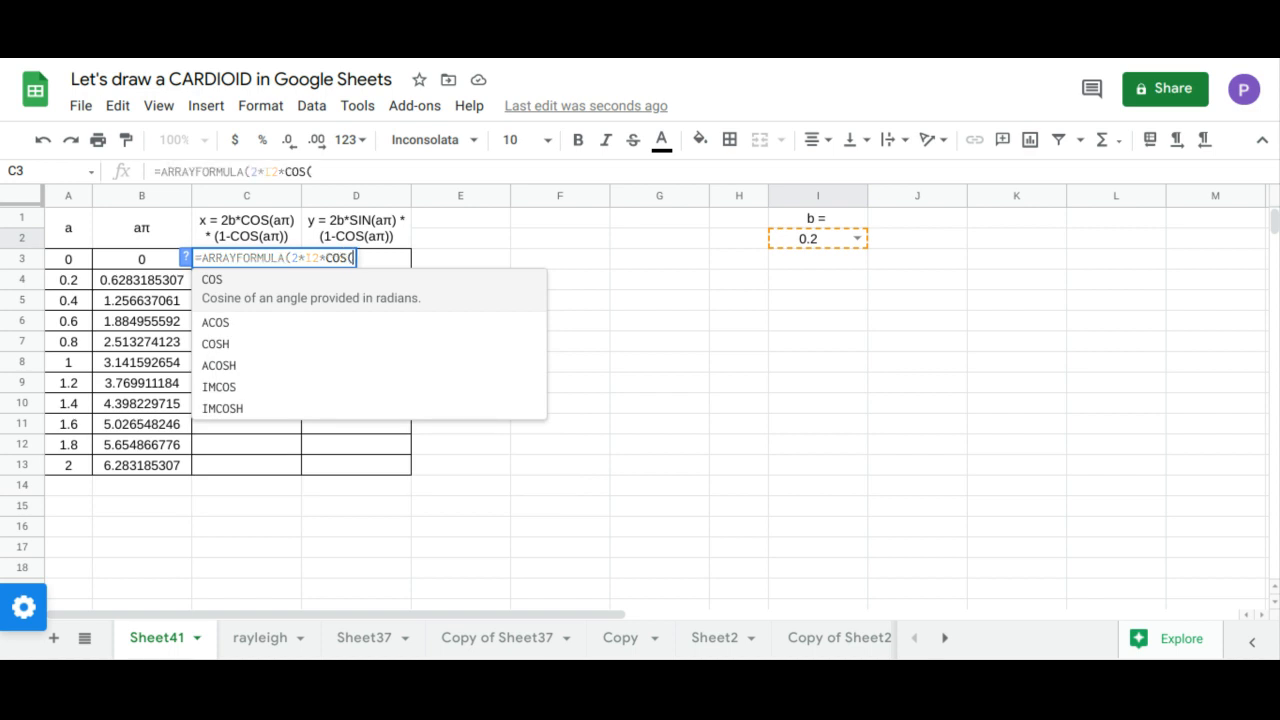
{"action": "left_click_drag", "start_coordinate": [129, 258], "coordinate": [117, 463]}
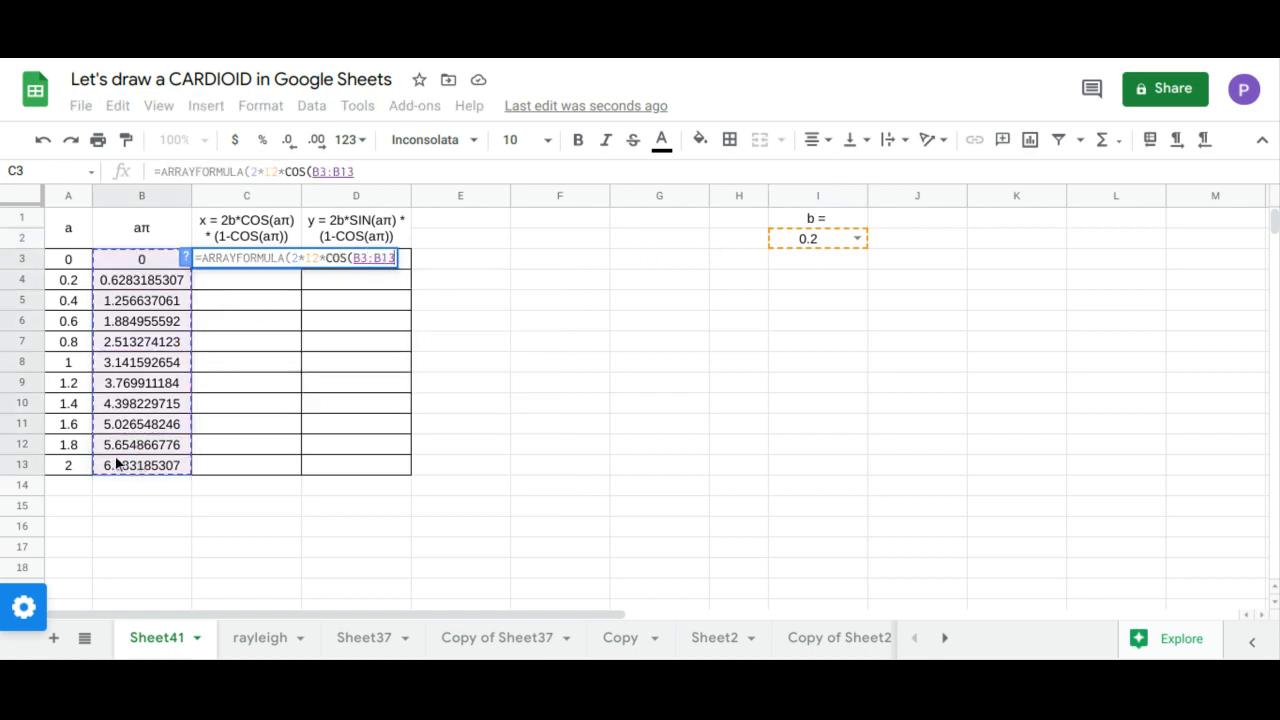
{"action": "type", "text": ")*(1-co"}
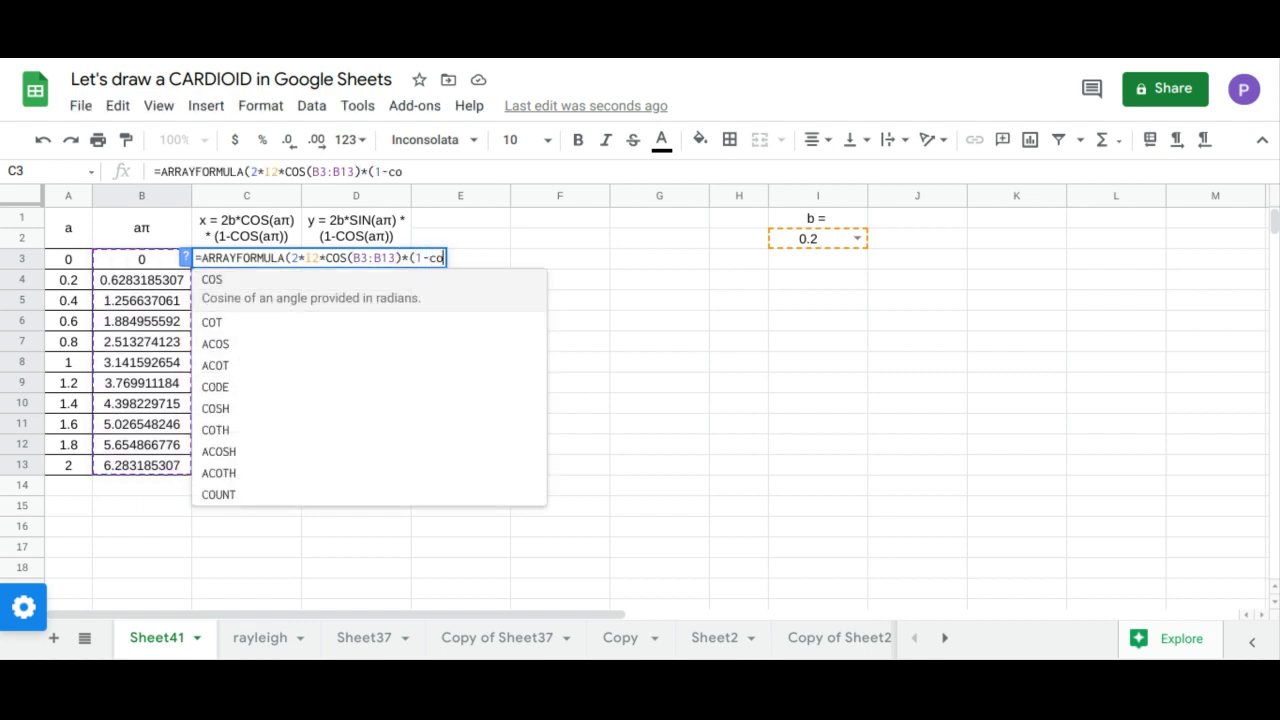
{"action": "type", "text": "s"}
{"action": "key", "text": "Tab"}
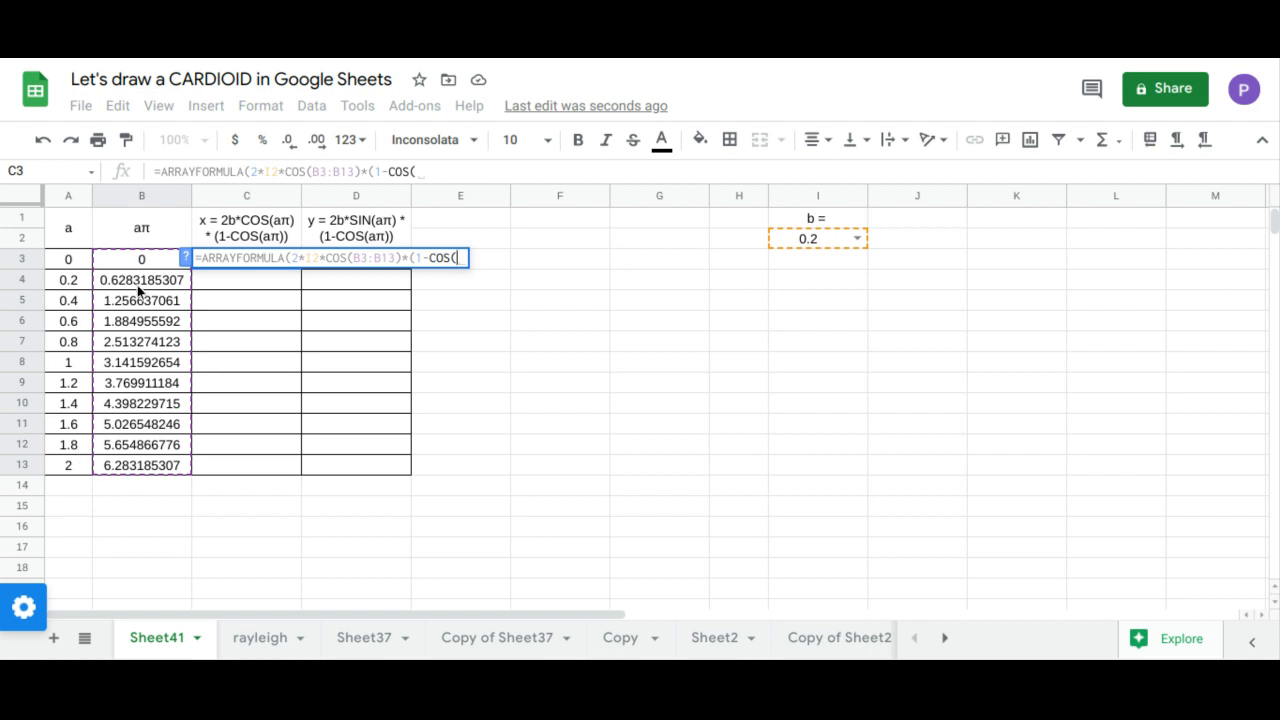
{"action": "left_click_drag", "start_coordinate": [137, 263], "coordinate": [152, 461]}
{"action": "key", "text": "Return"}
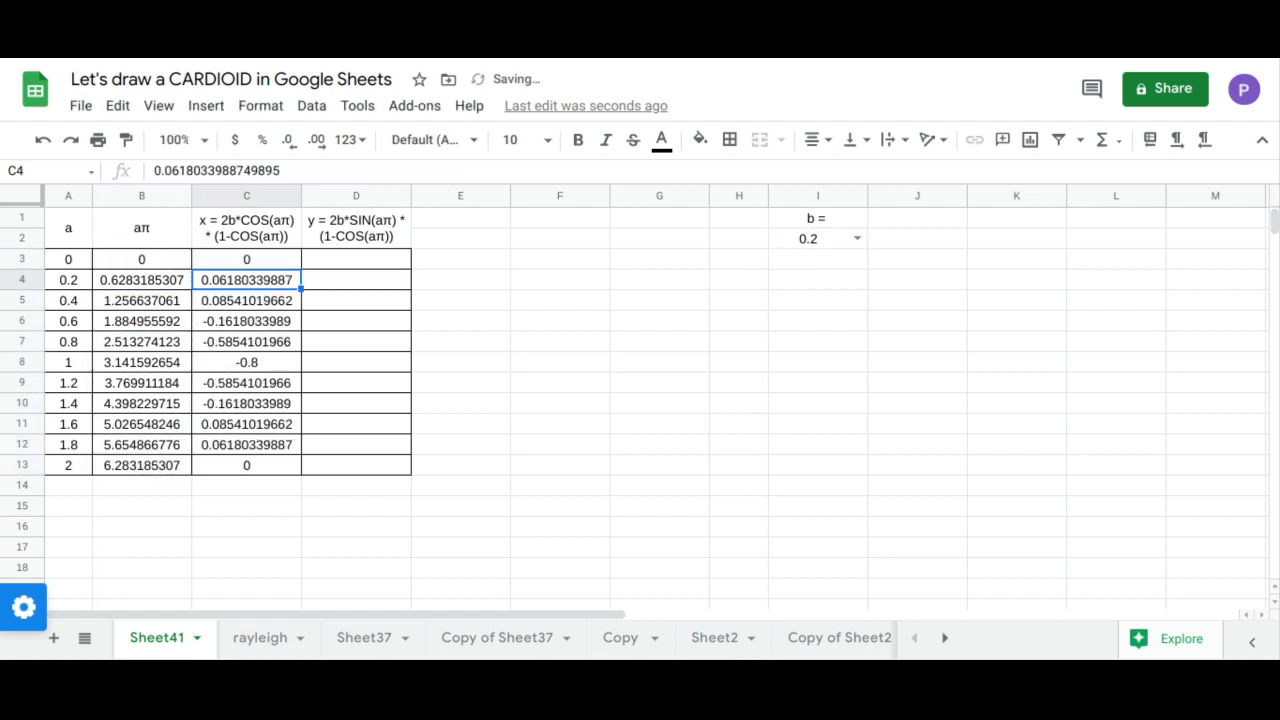
Step: Fill the y column from cell D3 with the array formula 2*I2*SIN(B3:B13)*(1-COS(B3:B13))
{"action": "left_click", "coordinate": [329, 263]}
{"action": "type", "text": "=ARRAYFORMULA("}
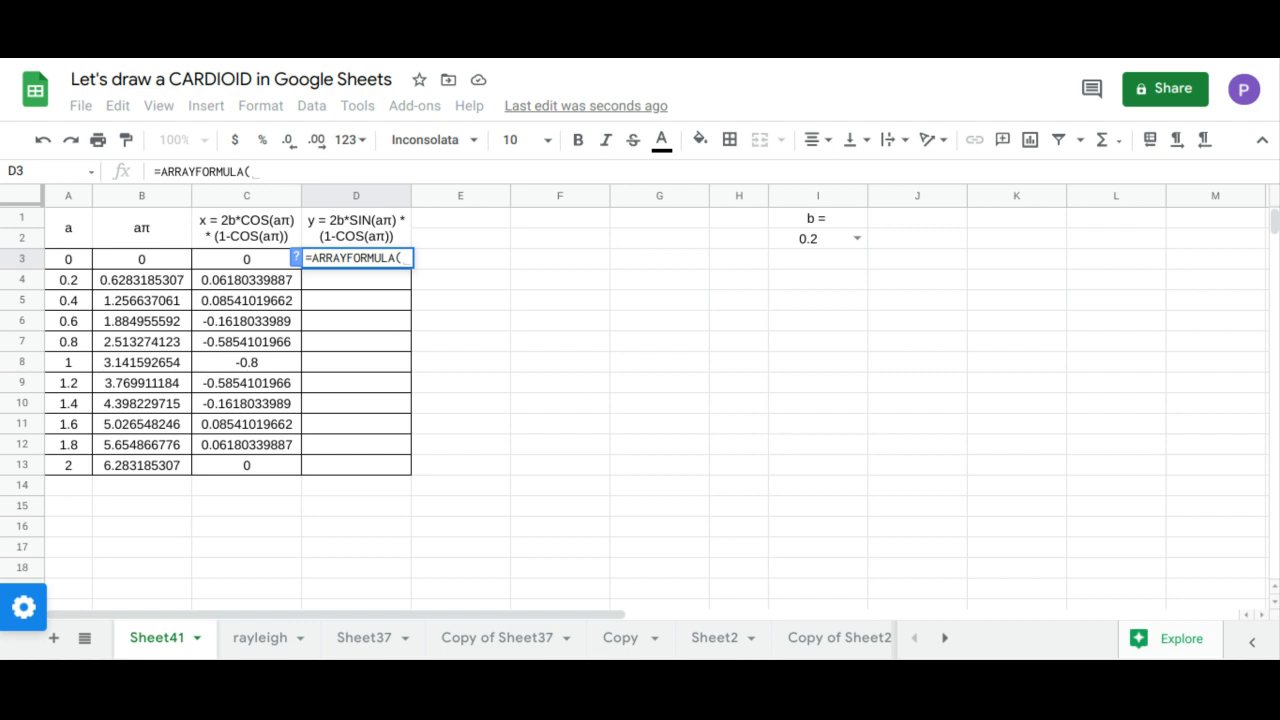
{"action": "type", "text": "2*"}
{"action": "left_click", "coordinate": [808, 238]}
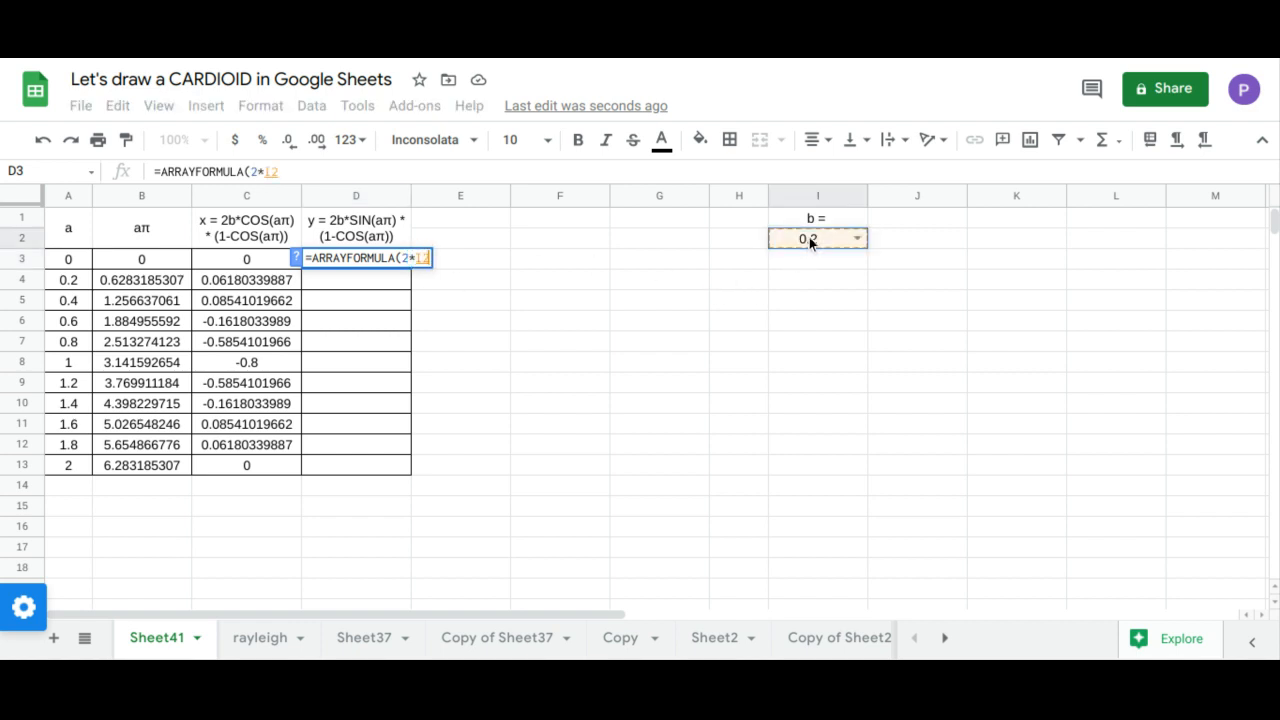
{"action": "type", "text": "*"}
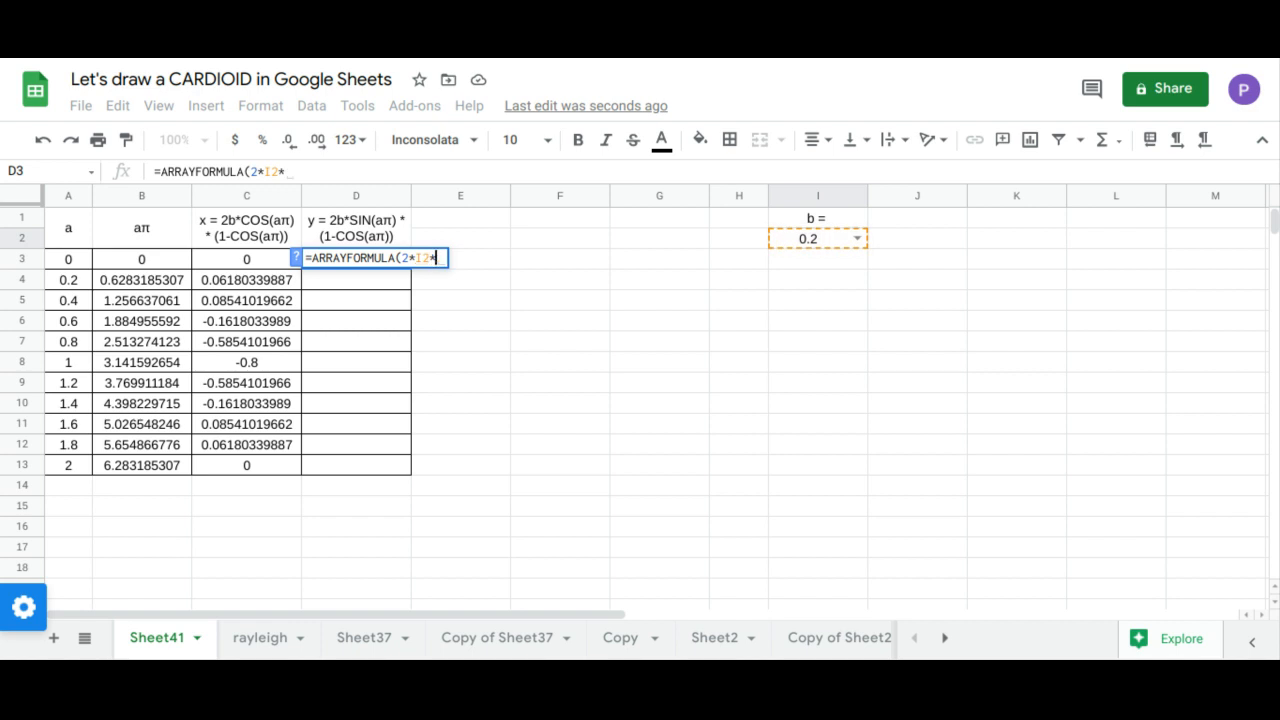
{"action": "type", "text": "C"}
{"action": "key", "text": "BackSpace"}
{"action": "type", "text": "SIN("}
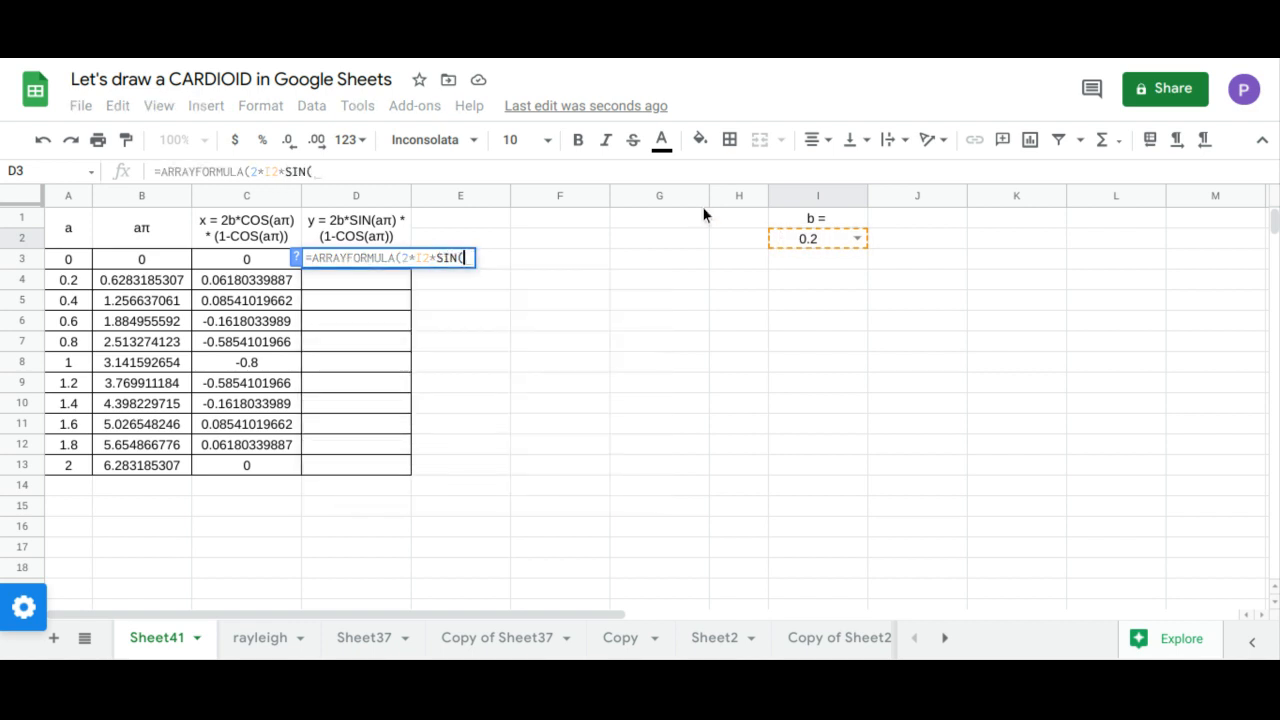
{"action": "left_click_drag", "start_coordinate": [183, 261], "coordinate": [177, 467]}
{"action": "type", "text": ")"}
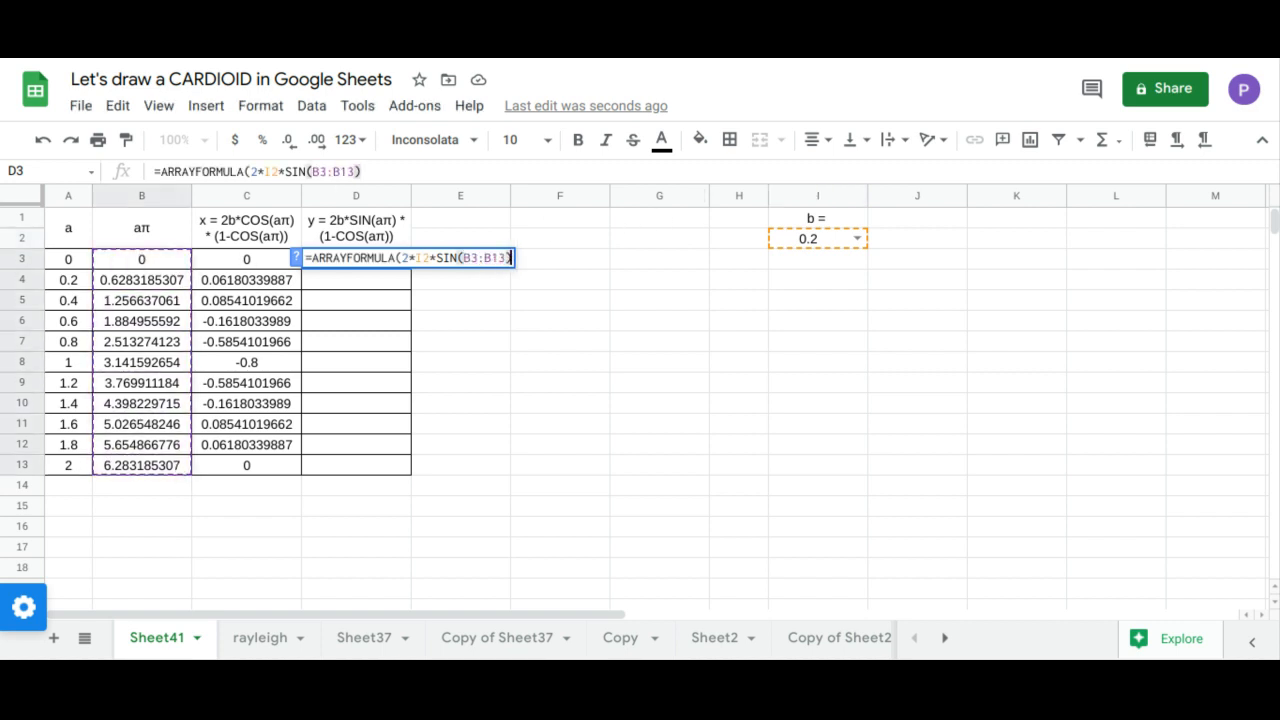
{"action": "type", "text": "*(1-"}
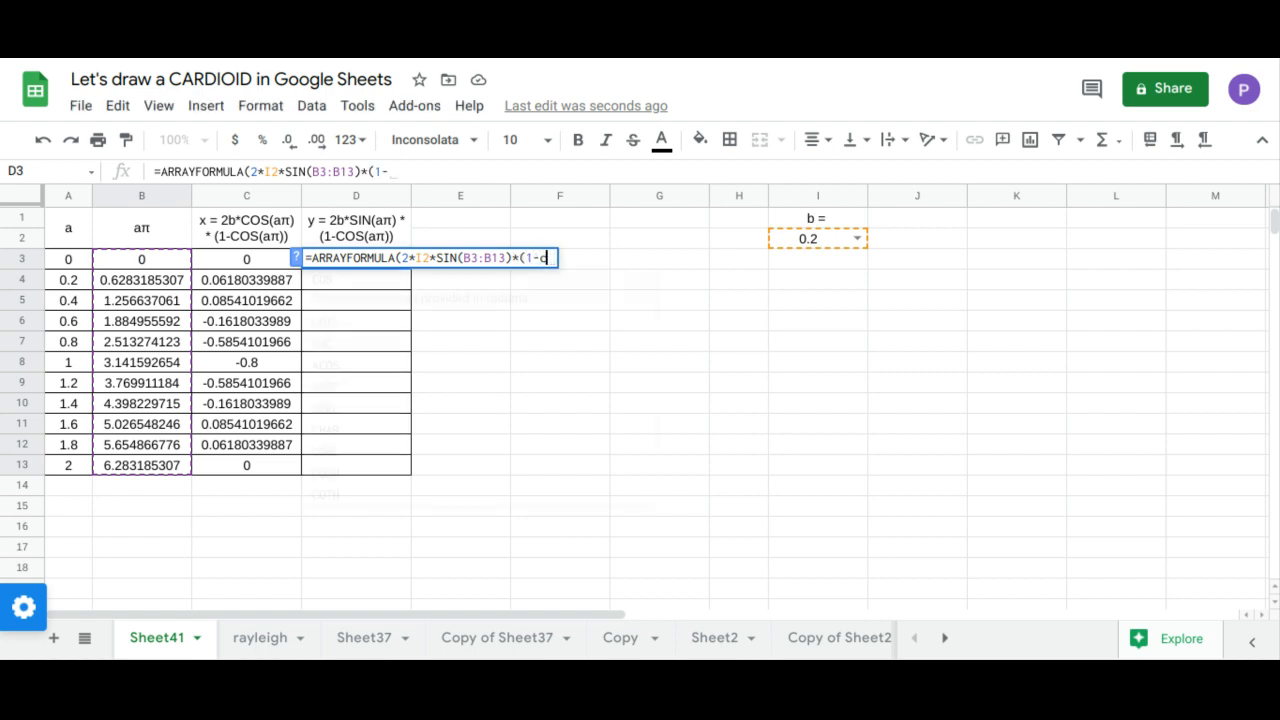
{"action": "type", "text": "COS("}
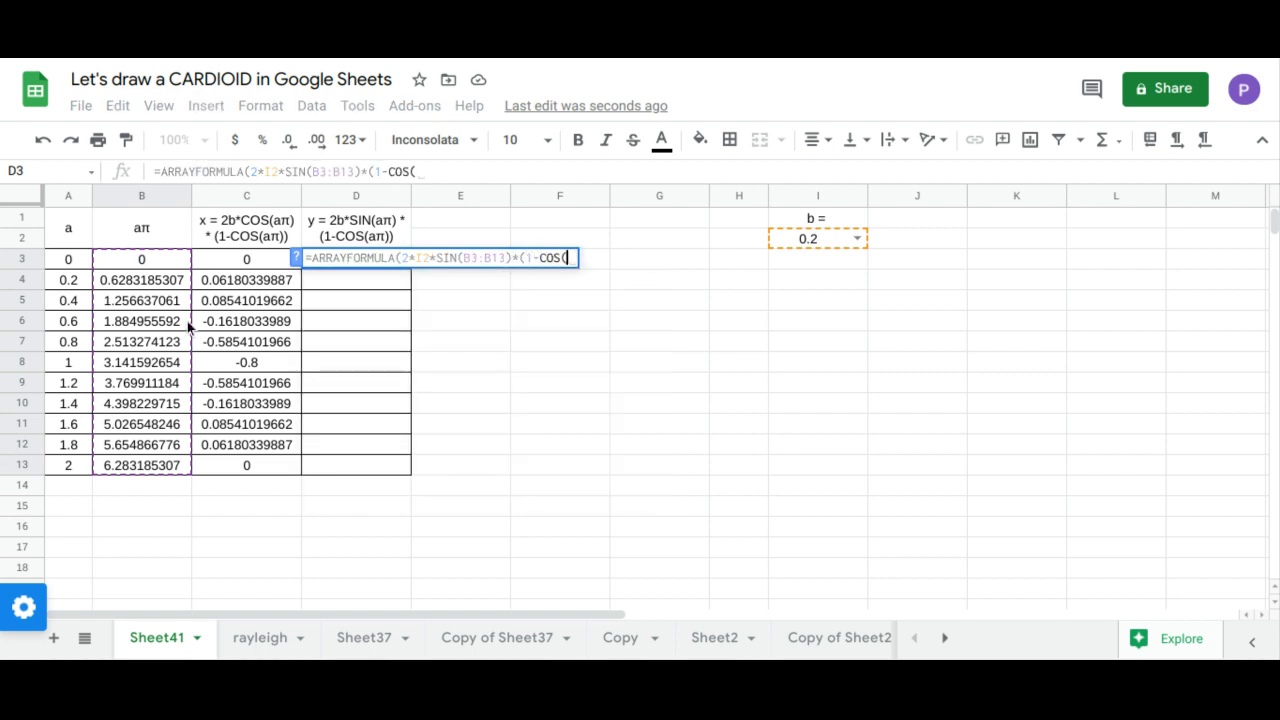
{"action": "left_click_drag", "start_coordinate": [167, 260], "coordinate": [159, 466]}
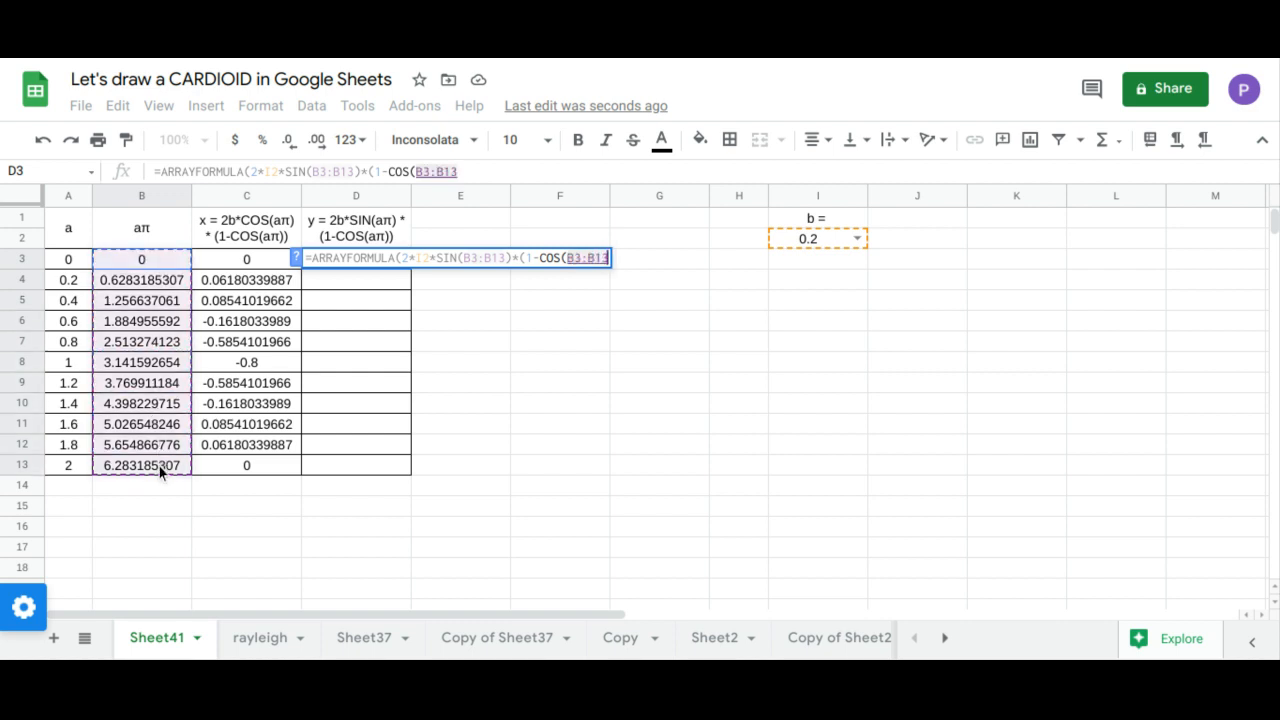
{"action": "type", "text": ")"}
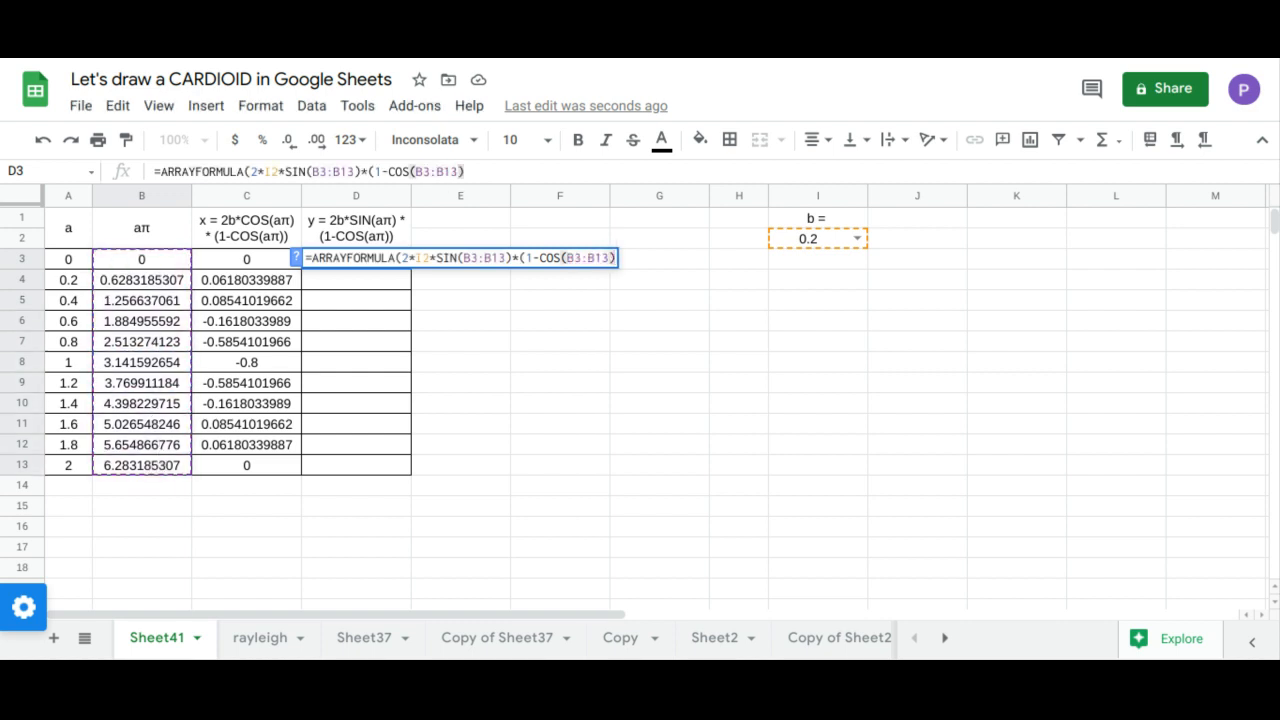
{"action": "key", "text": "Return"}
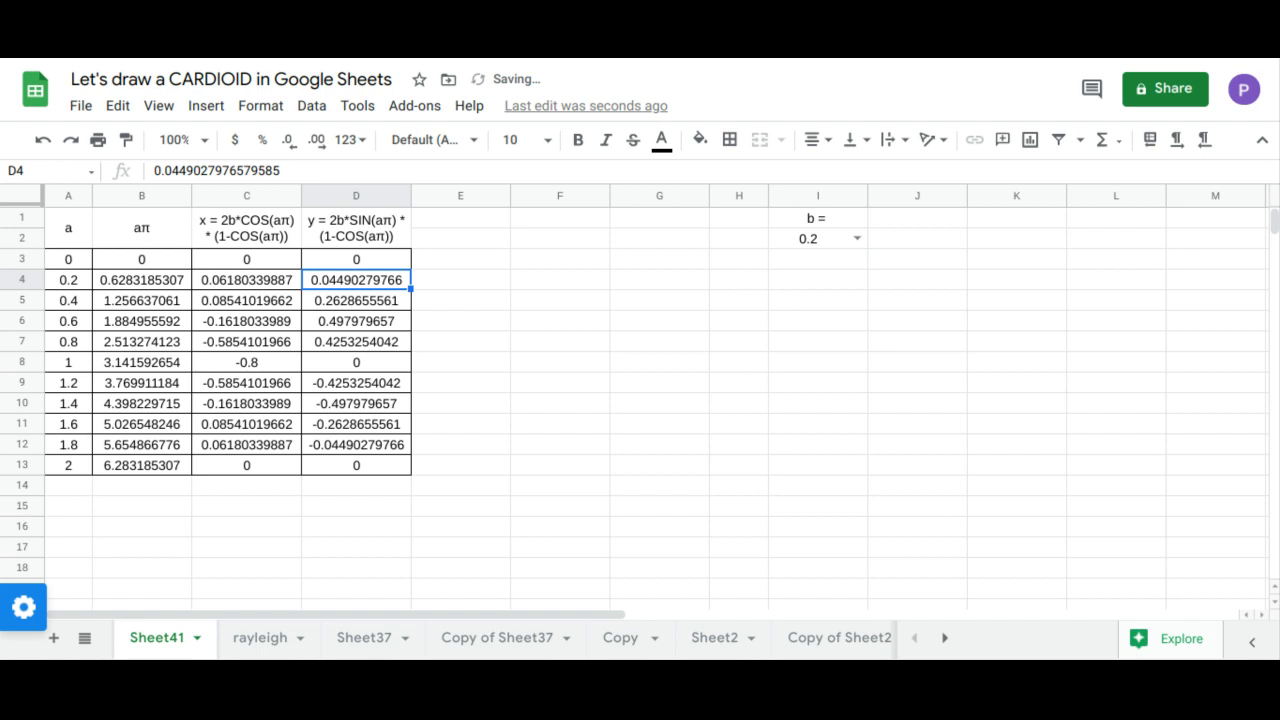
Step: Insert a chart based on the x and y columns, including their headers, in the range C1:D13
{"action": "left_click_drag", "start_coordinate": [249, 221], "coordinate": [341, 462]}
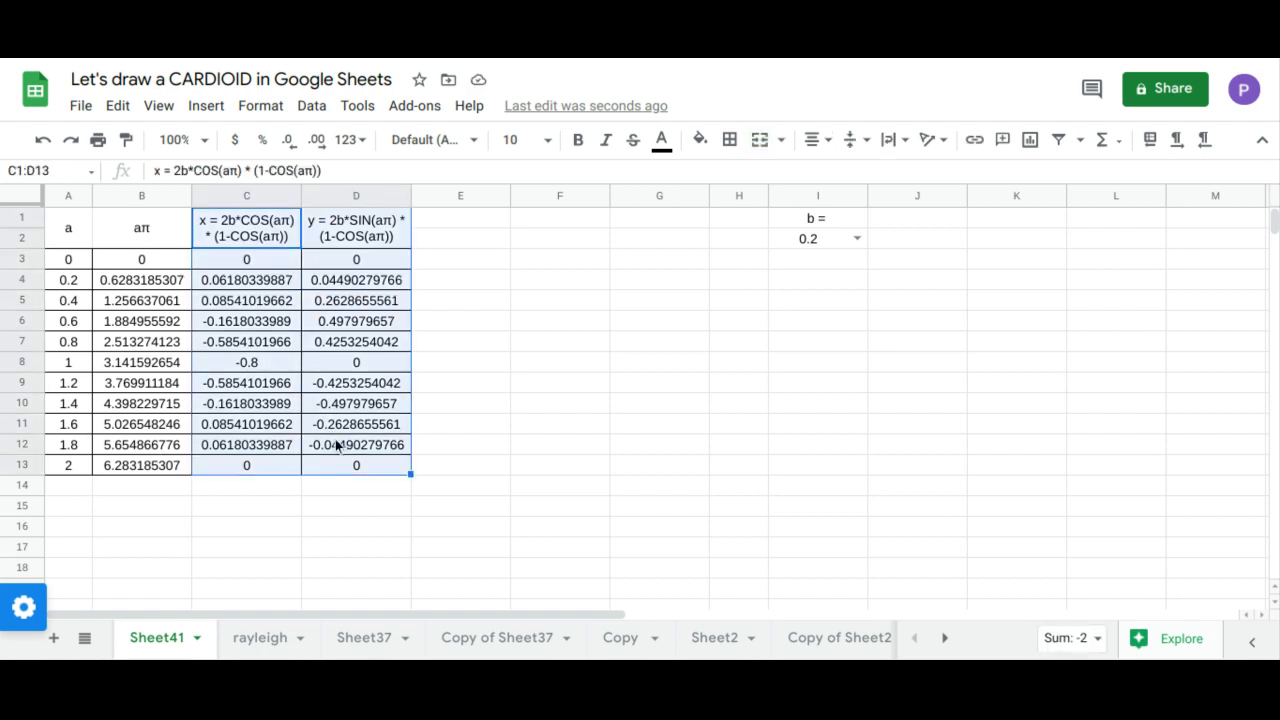
{"action": "left_click", "coordinate": [208, 107]}
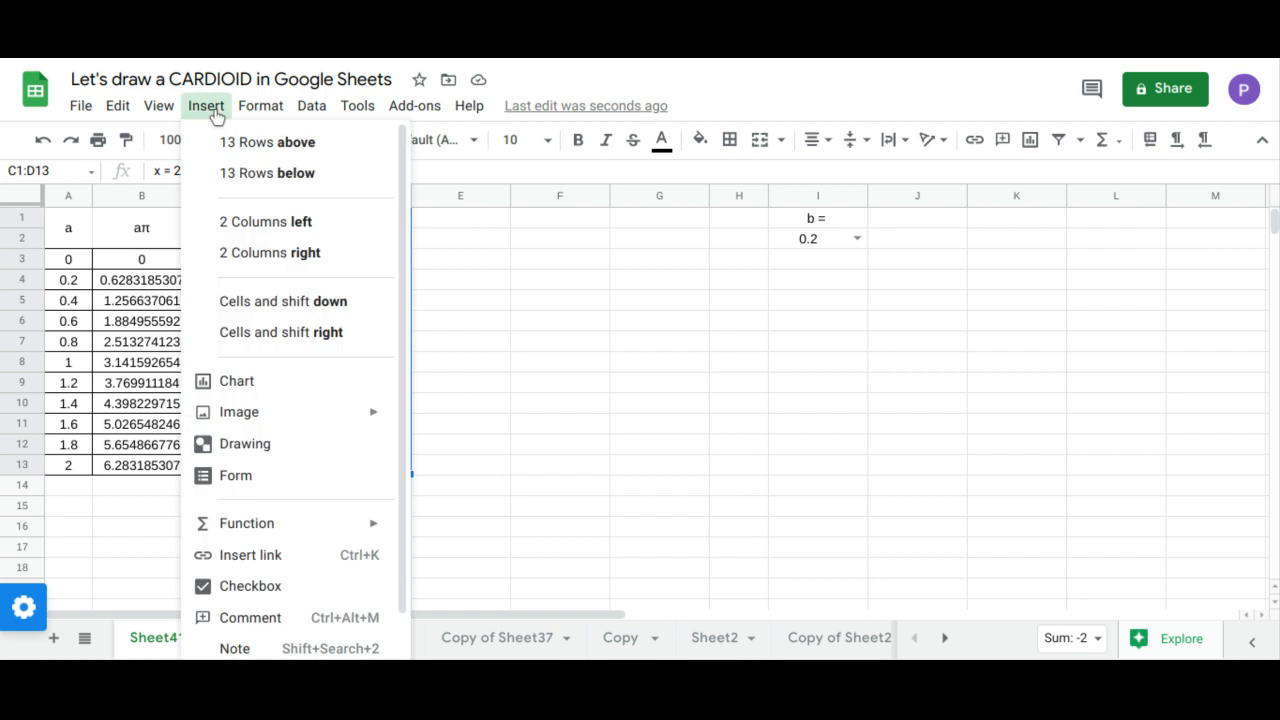
{"action": "left_click", "coordinate": [252, 381]}
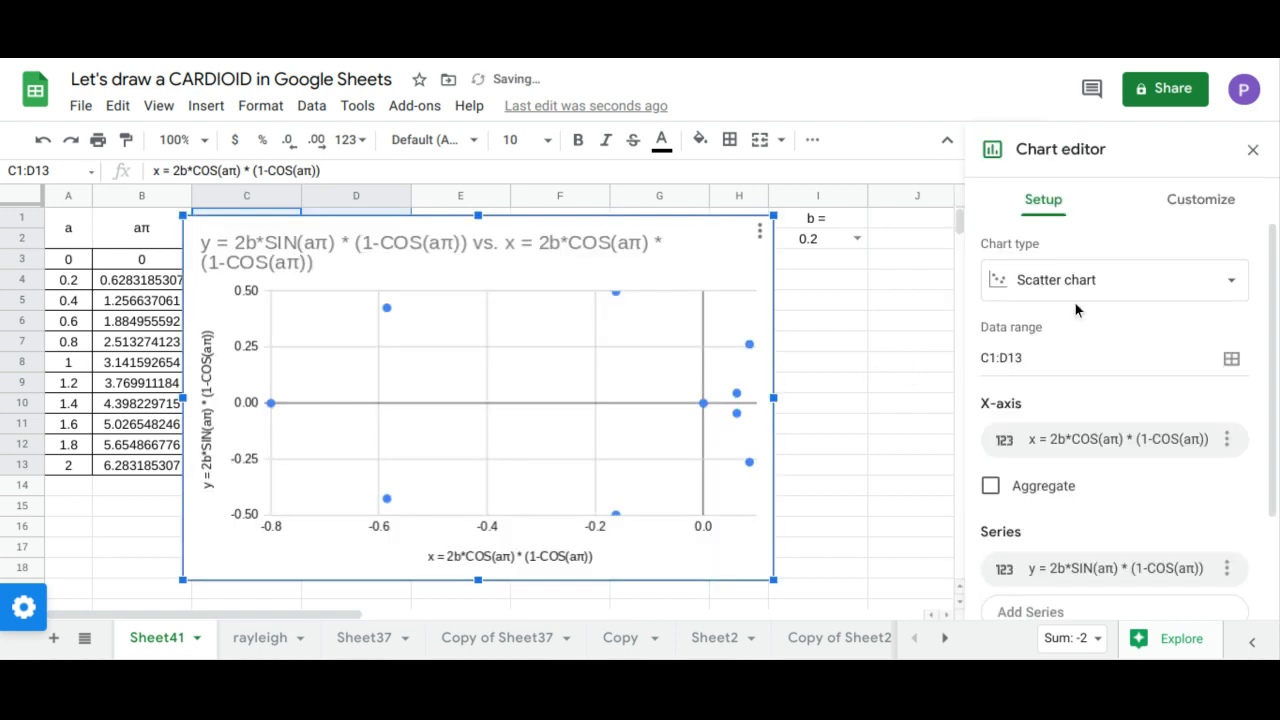
Step: Change the chart type from scatter to a smooth line chart and review its data range and series settings
{"action": "left_click", "coordinate": [1079, 292]}
{"action": "scroll", "coordinate": [1092, 345], "scroll_direction": "down", "scroll_amount": 5}
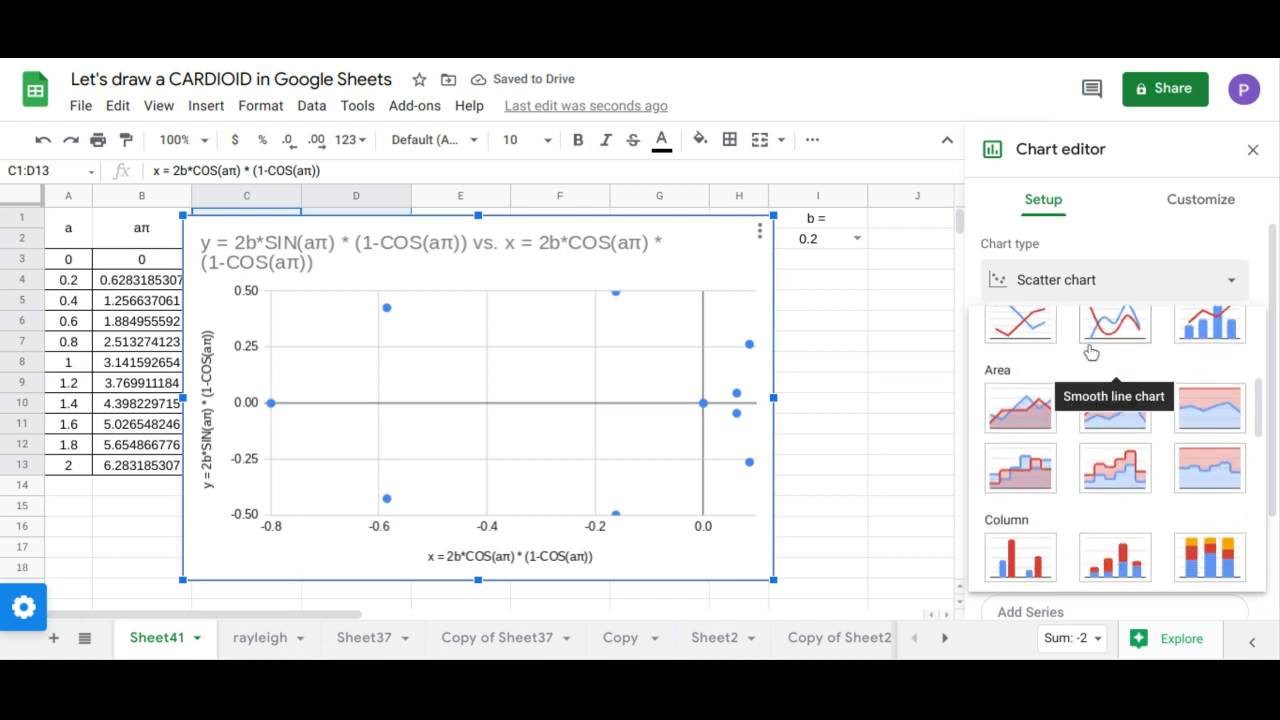
{"action": "scroll", "coordinate": [1090, 345], "scroll_direction": "up", "scroll_amount": 2}
{"action": "left_click", "coordinate": [1114, 368]}
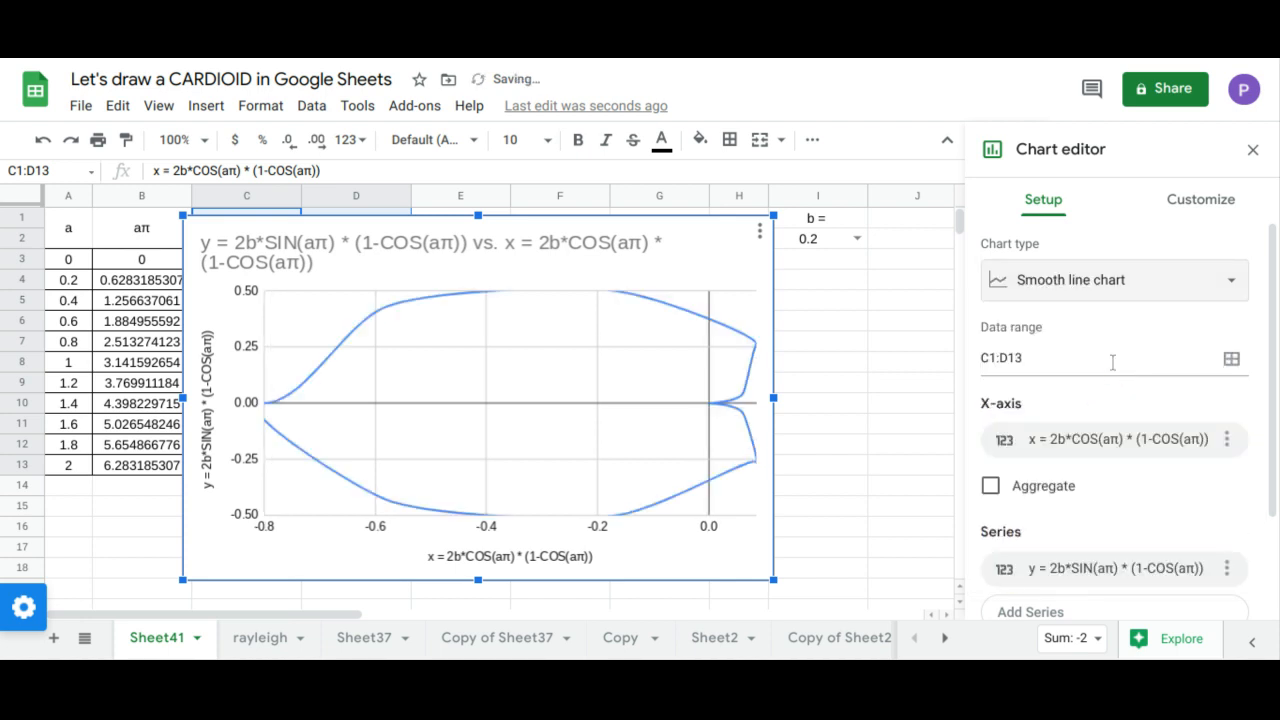
{"action": "scroll", "coordinate": [1112, 370], "scroll_direction": "down", "scroll_amount": 2}
{"action": "scroll", "coordinate": [1112, 370], "scroll_direction": "down", "scroll_amount": 1}
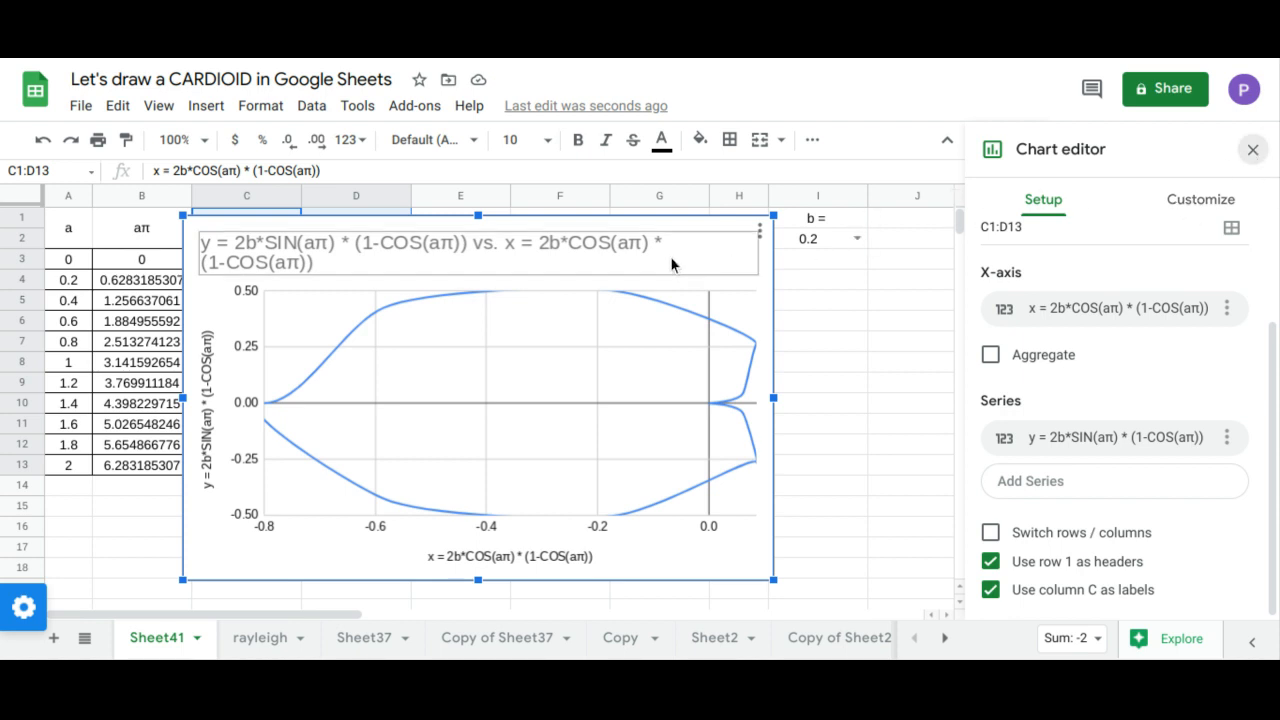
Step: Delete the chart's title text and close the chart editor
{"action": "left_click", "coordinate": [630, 245]}
{"action": "left_click", "coordinate": [626, 244]}
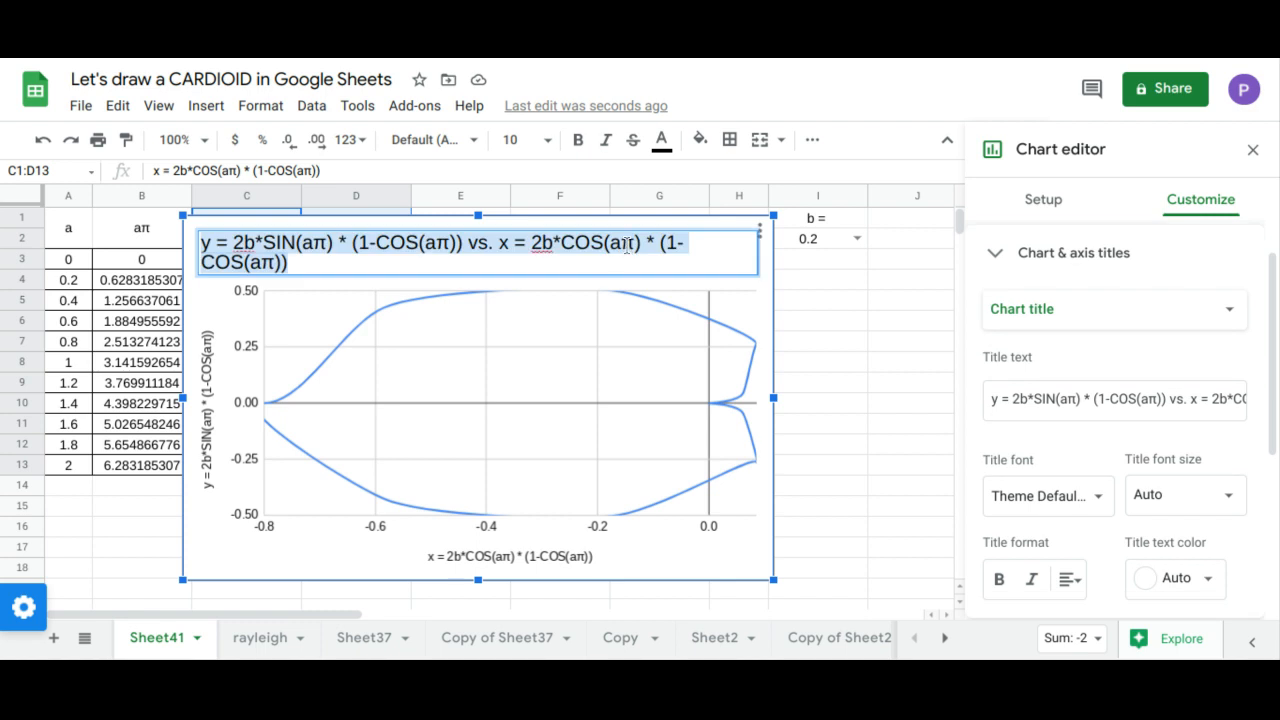
{"action": "key", "text": "BackSpace"}
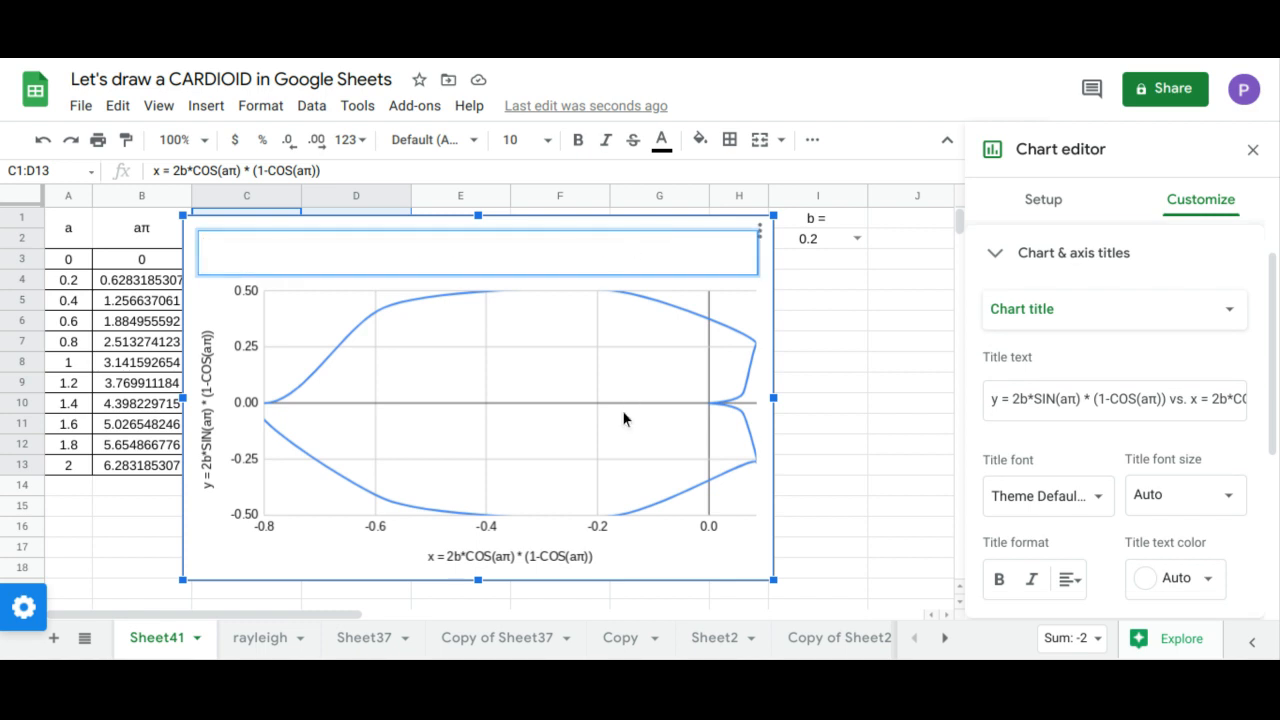
{"action": "left_click", "coordinate": [623, 422]}
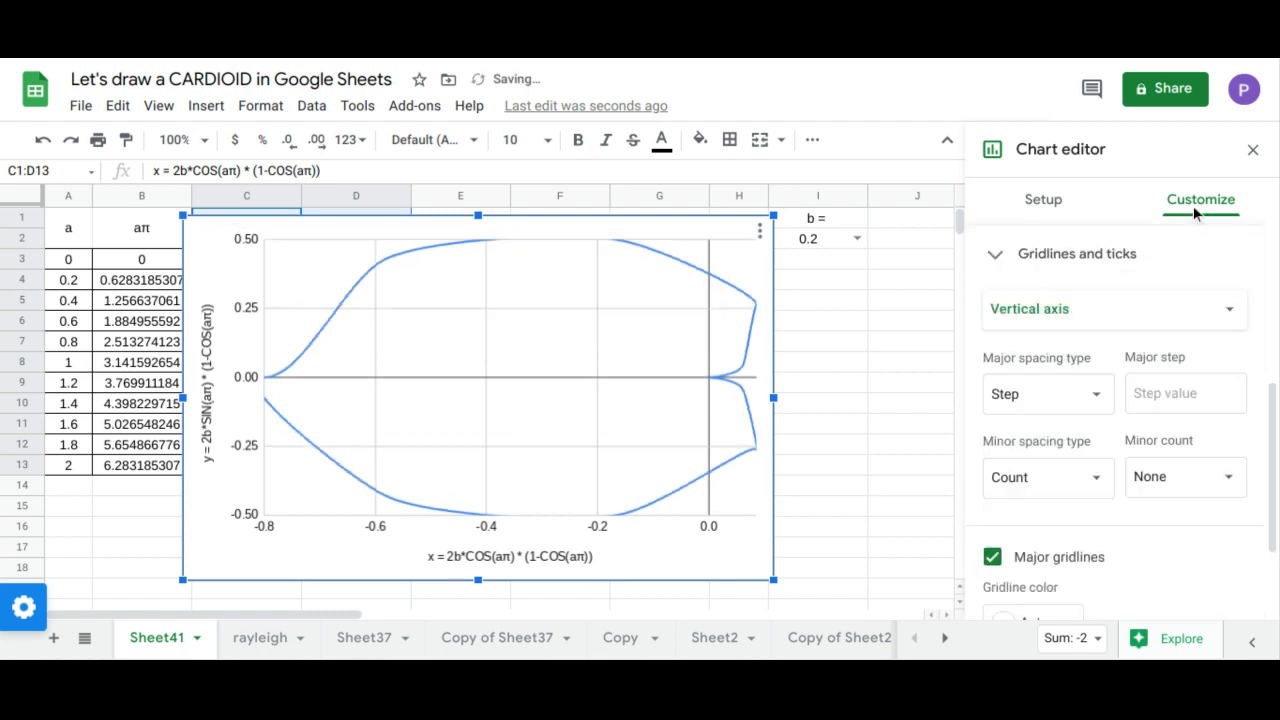
{"action": "left_click", "coordinate": [1253, 150]}
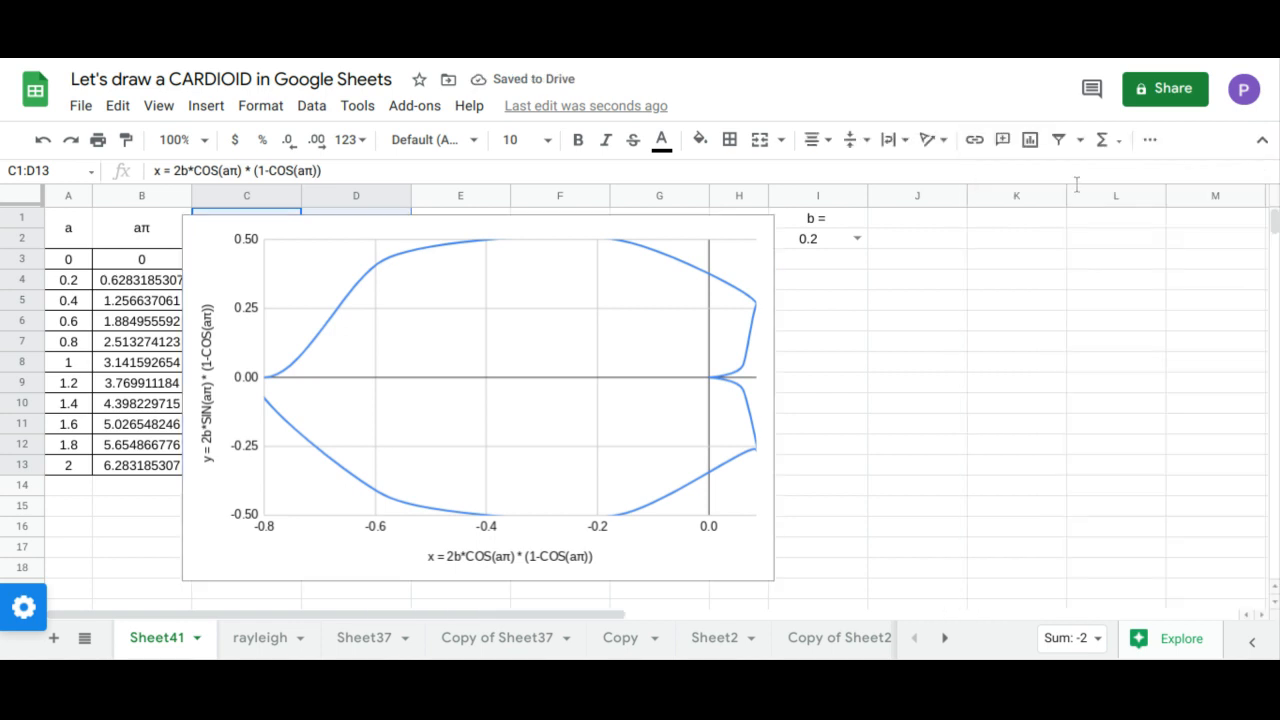
Step: Resize the chart so it starts at column E, clear of the data table, and extends slightly farther right and down
{"action": "left_click", "coordinate": [233, 357]}
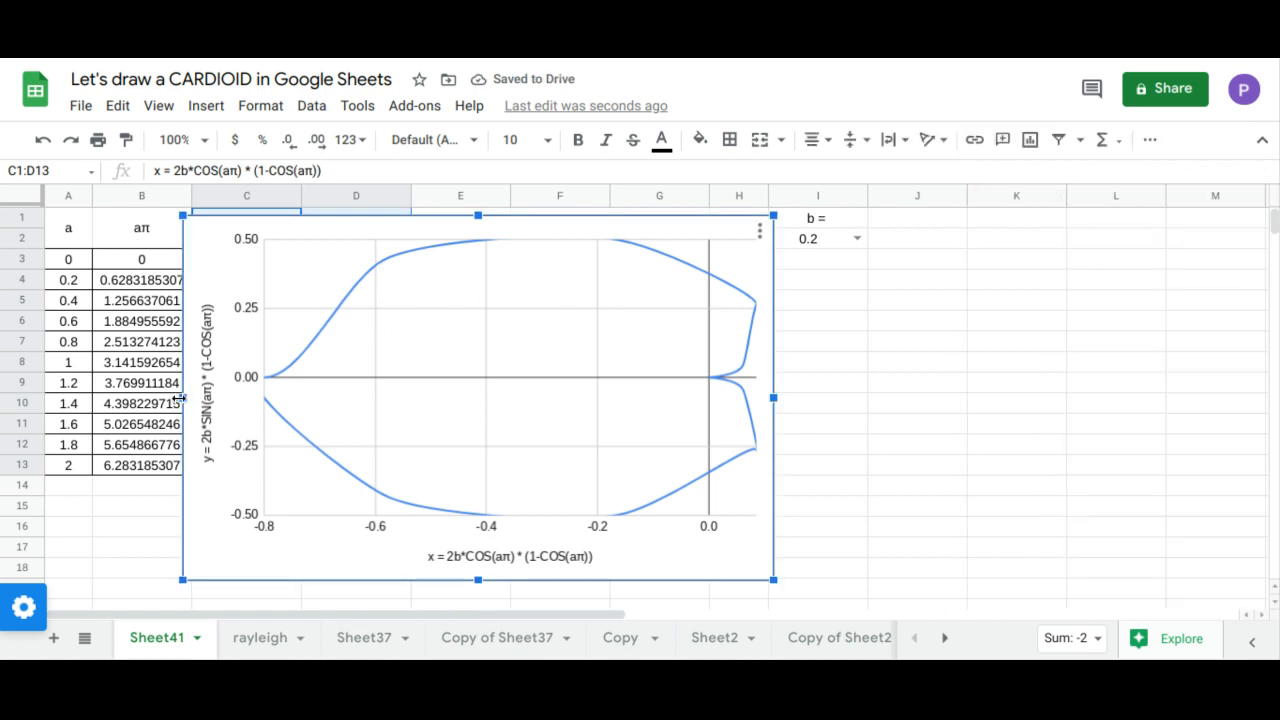
{"action": "left_click_drag", "start_coordinate": [320, 395], "coordinate": [418, 397]}
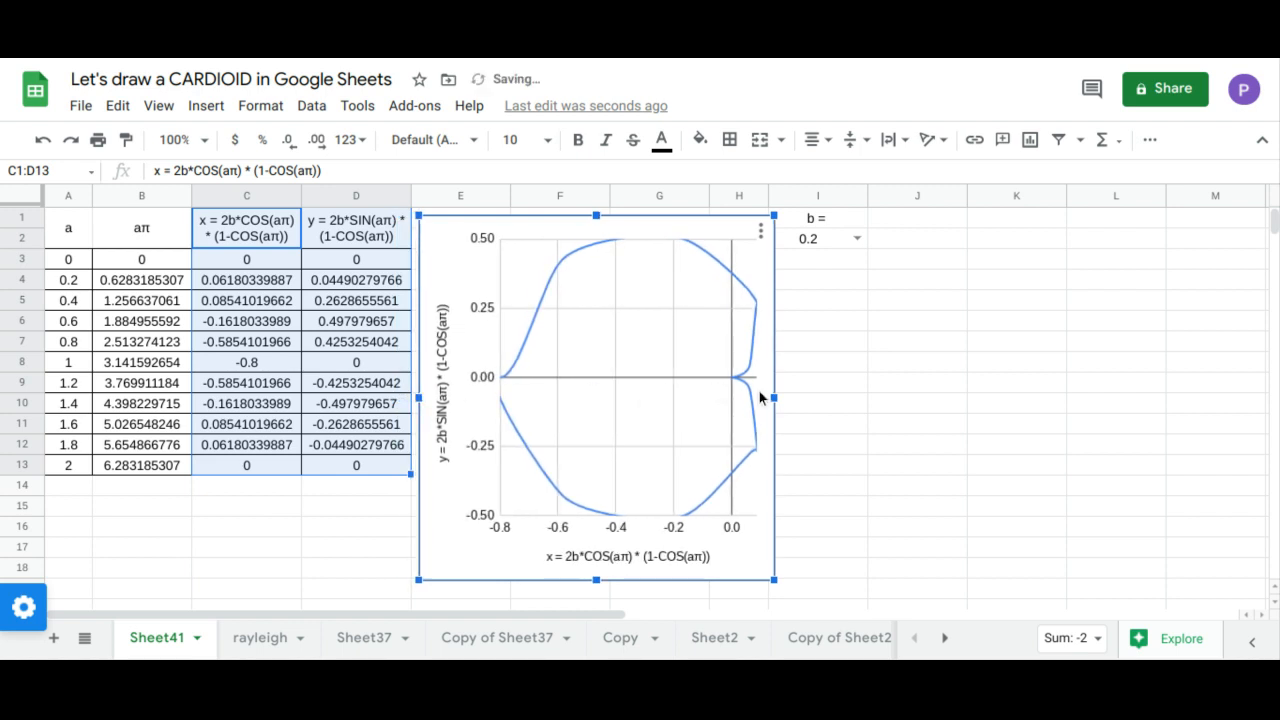
{"action": "left_click_drag", "start_coordinate": [773, 396], "coordinate": [791, 396]}
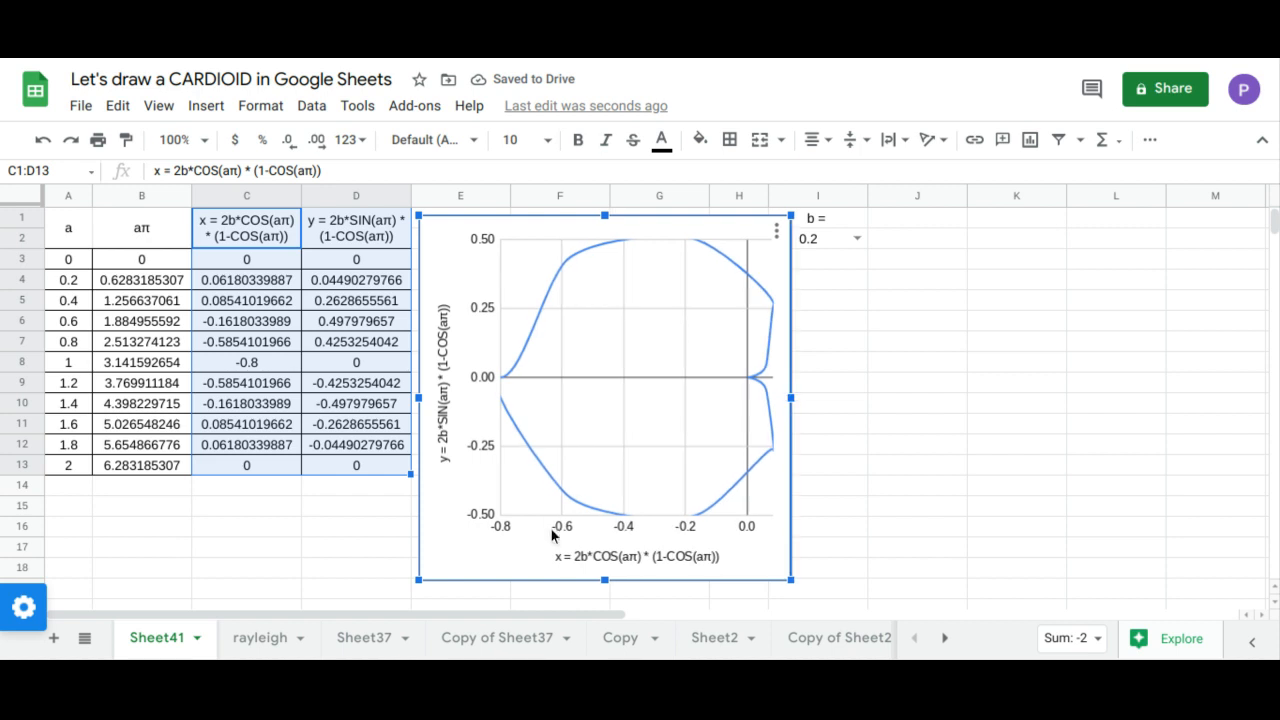
{"action": "left_click_drag", "start_coordinate": [605, 580], "coordinate": [605, 598]}
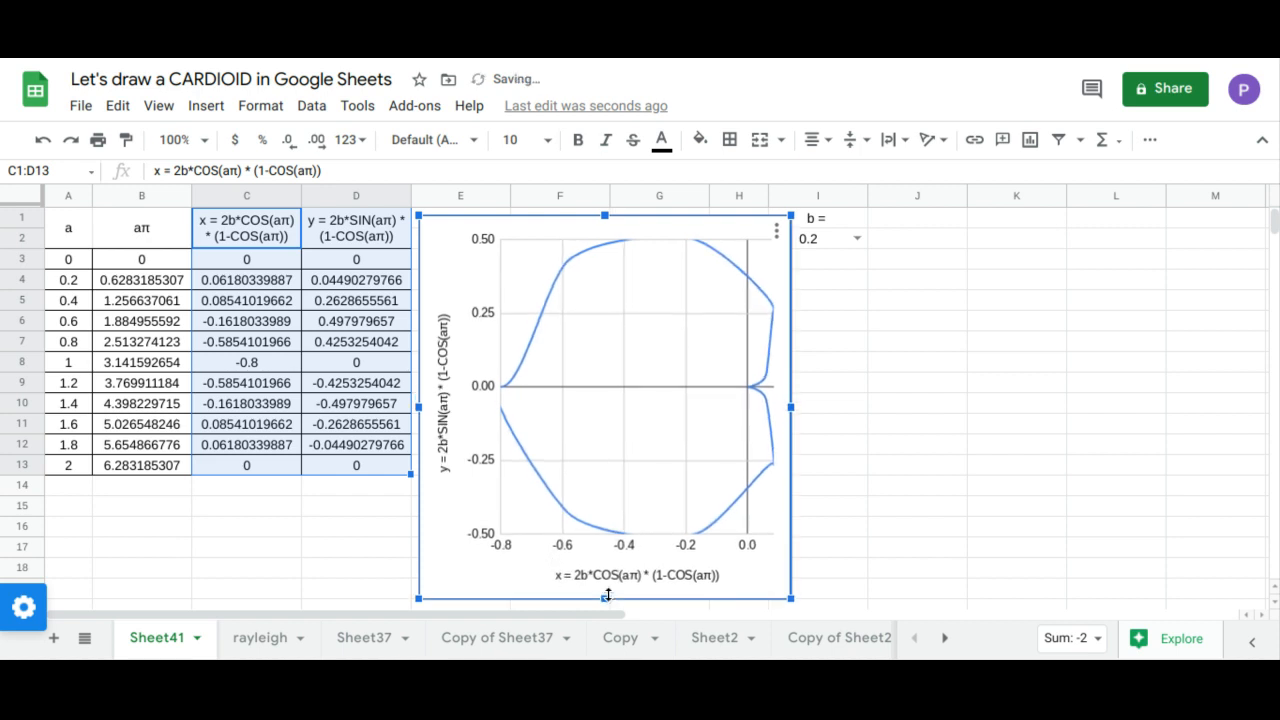
{"action": "left_click_drag", "start_coordinate": [790, 408], "coordinate": [798, 406]}
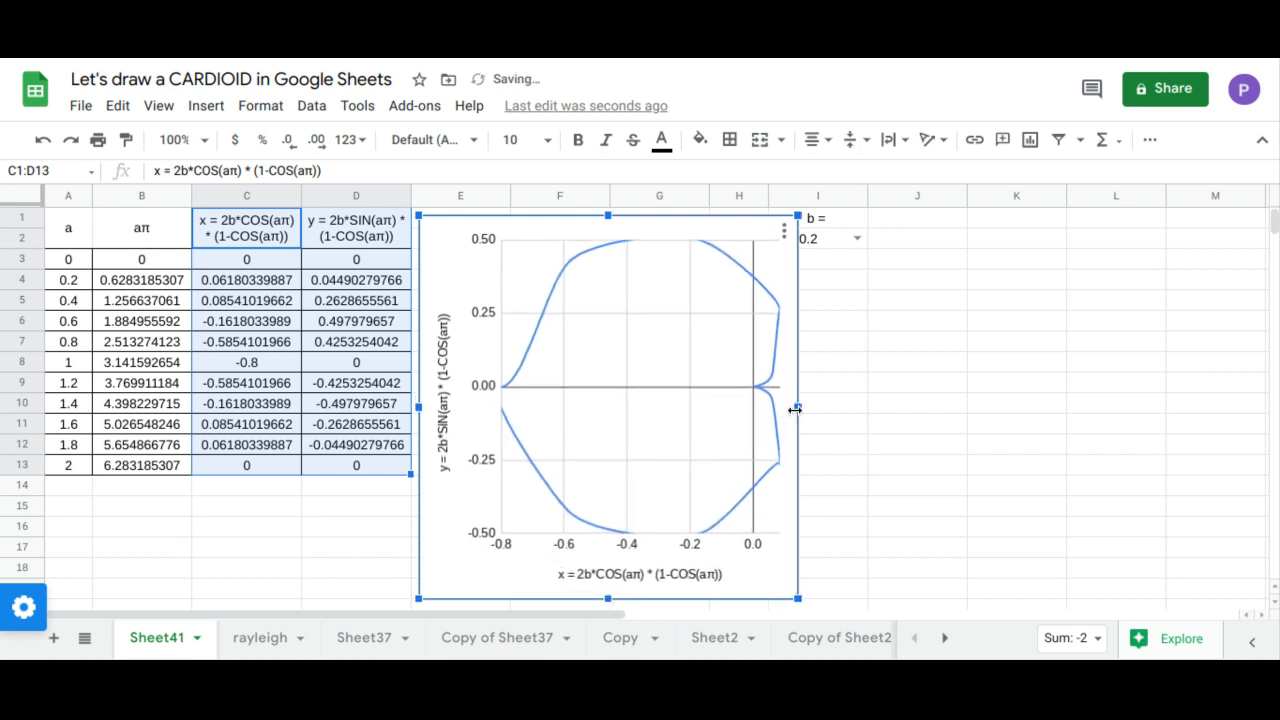
Step: Widen column H slightly and extend the chart's right edge to the column's new boundary
{"action": "left_click_drag", "start_coordinate": [800, 195], "coordinate": [810, 195]}
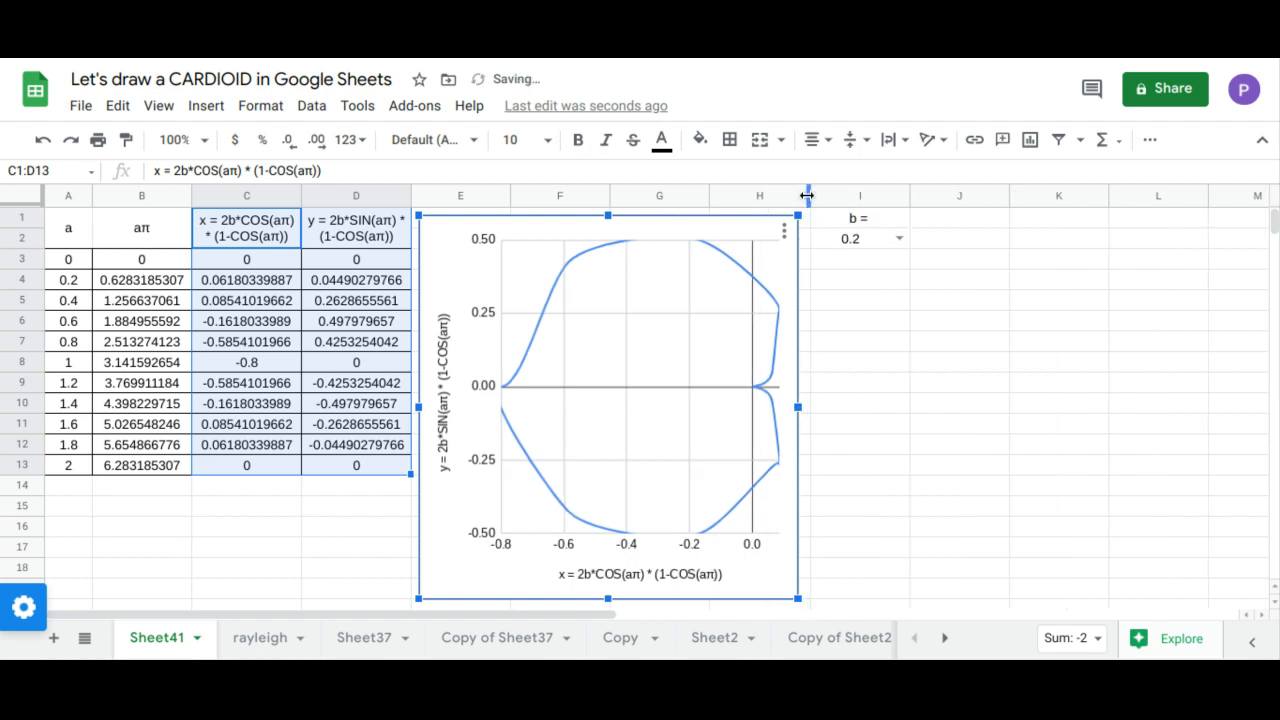
{"action": "left_click_drag", "start_coordinate": [798, 407], "coordinate": [808, 407]}
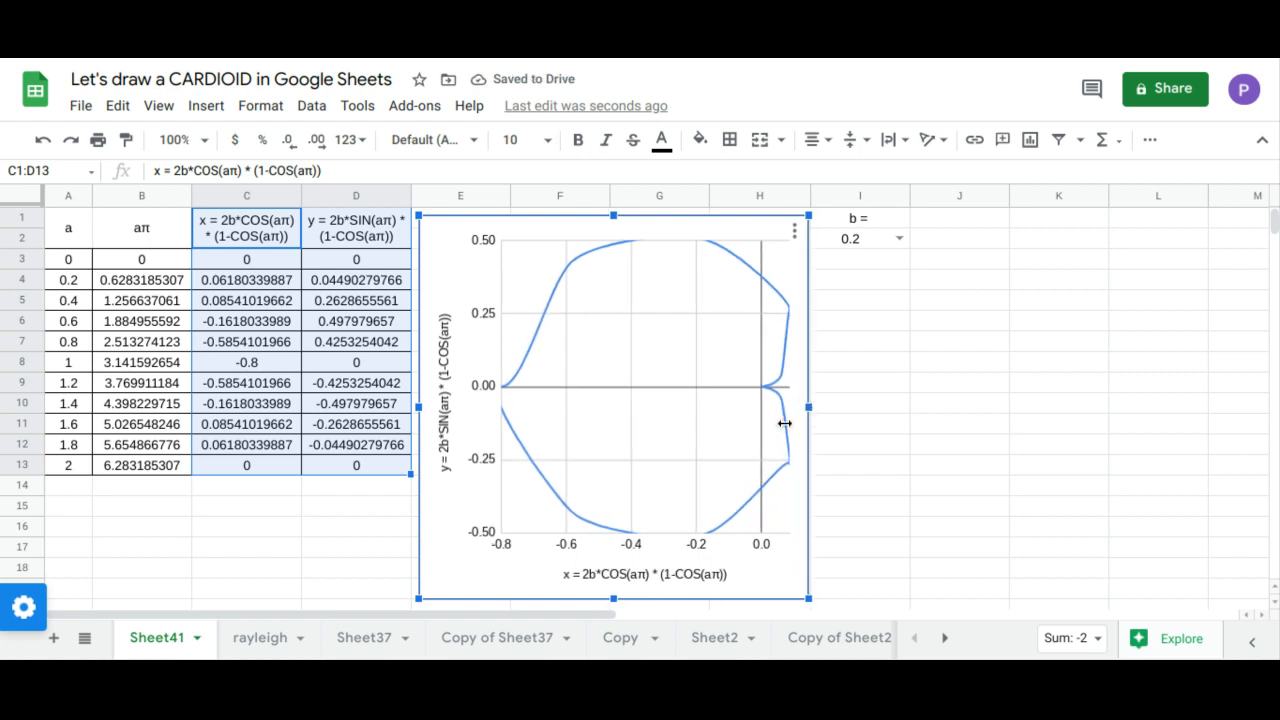
{"action": "left_click", "coordinate": [314, 525]}
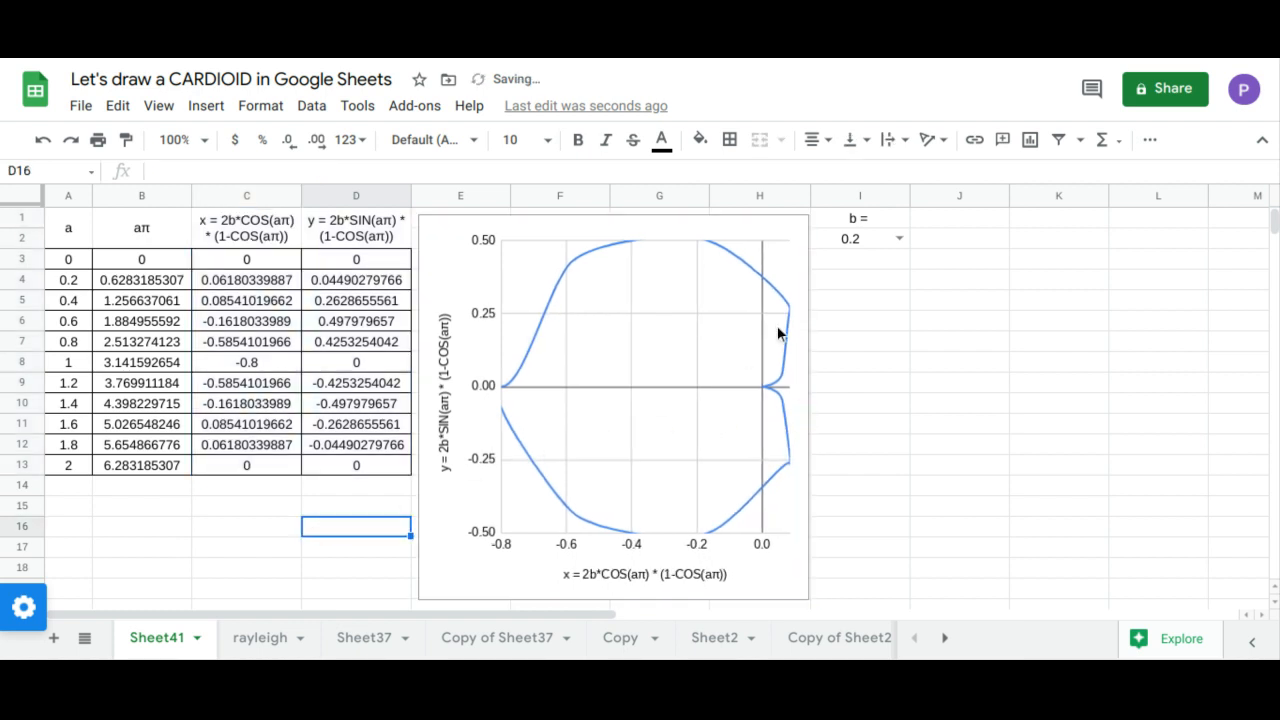
Step: Set b in cell I2 to 0.4, 0.6, 0.8, 1 and finally 1.2, redrawing the curve for each value
{"action": "left_click", "coordinate": [898, 240]}
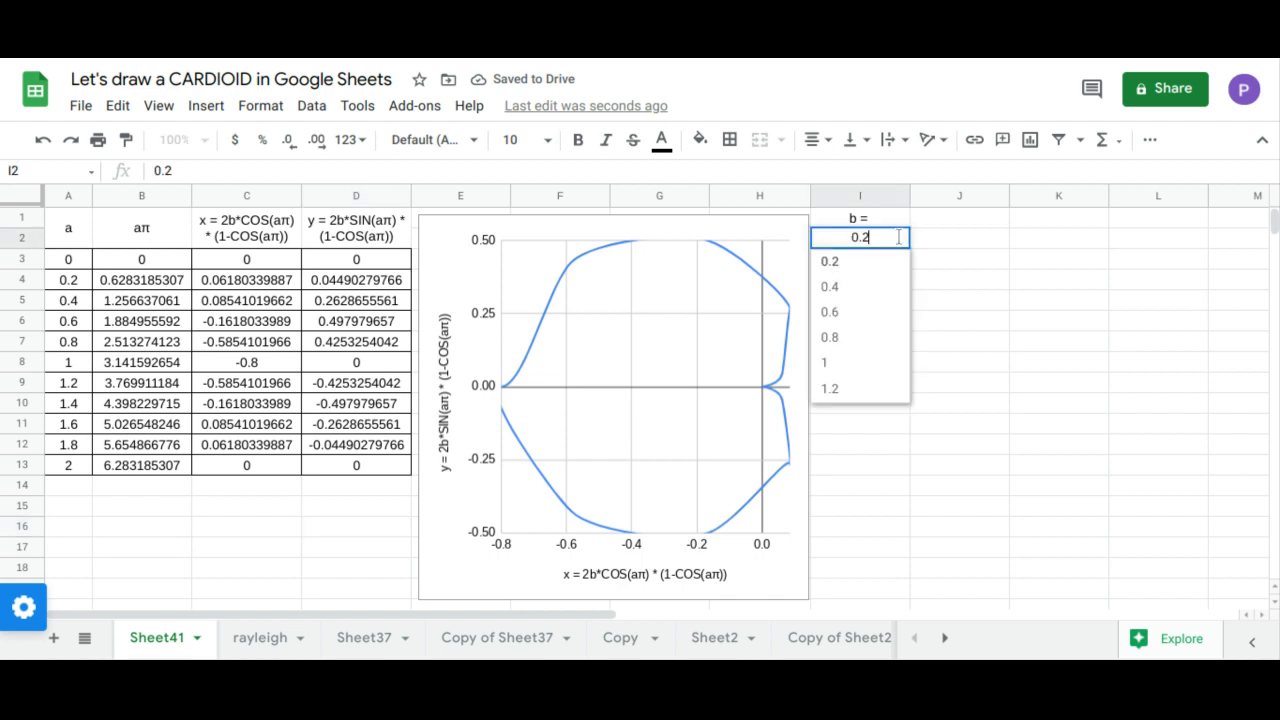
{"action": "left_click", "coordinate": [880, 288]}
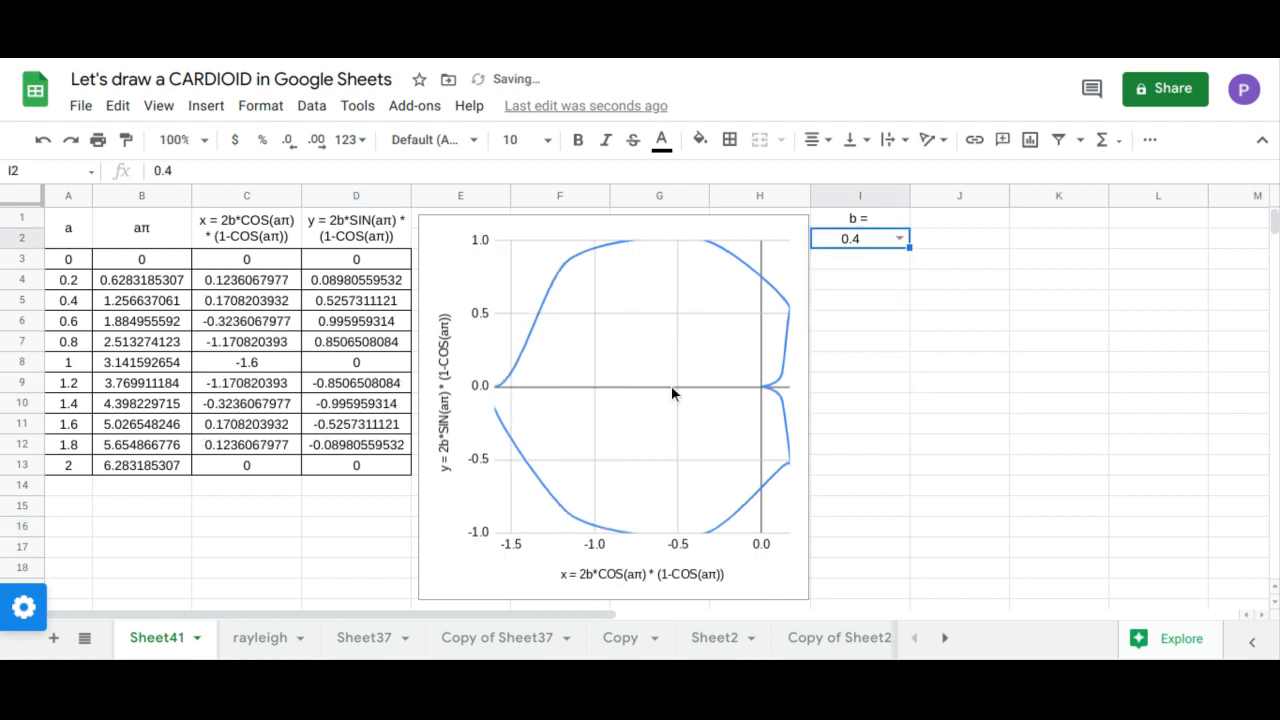
{"action": "left_click", "coordinate": [901, 241]}
{"action": "left_click", "coordinate": [860, 329]}
{"action": "left_click", "coordinate": [899, 241]}
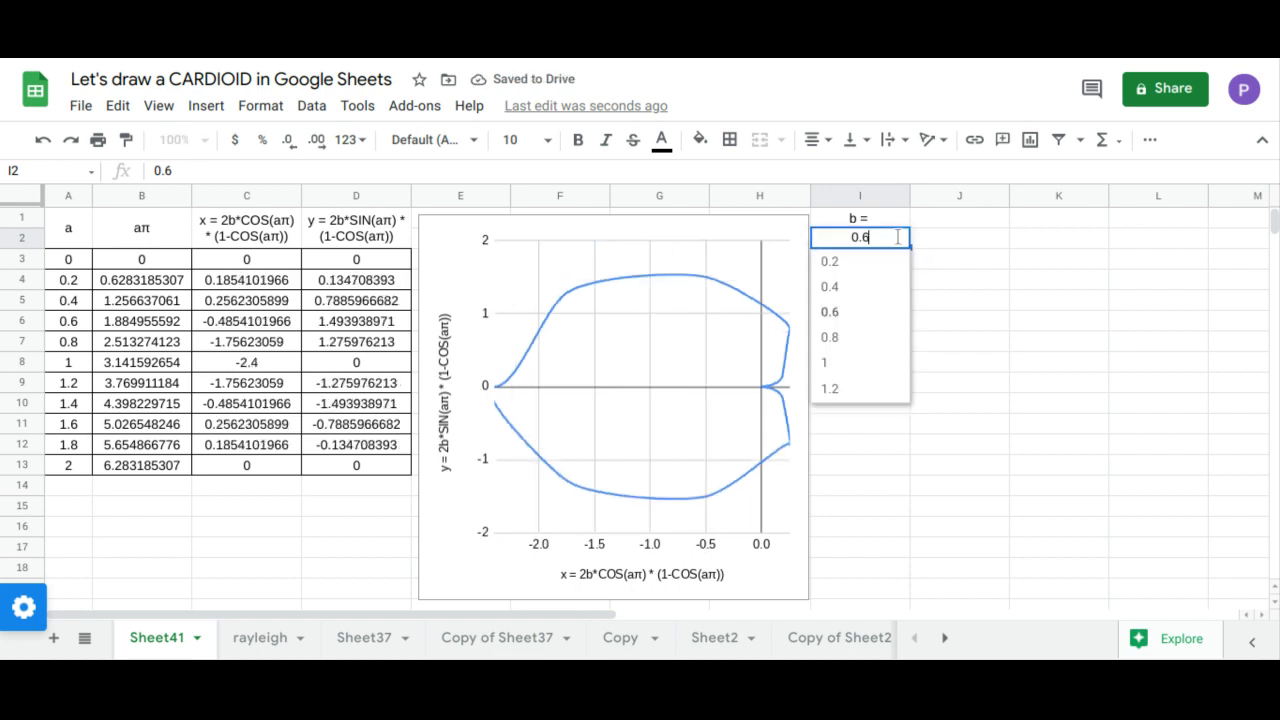
{"action": "left_click", "coordinate": [856, 340]}
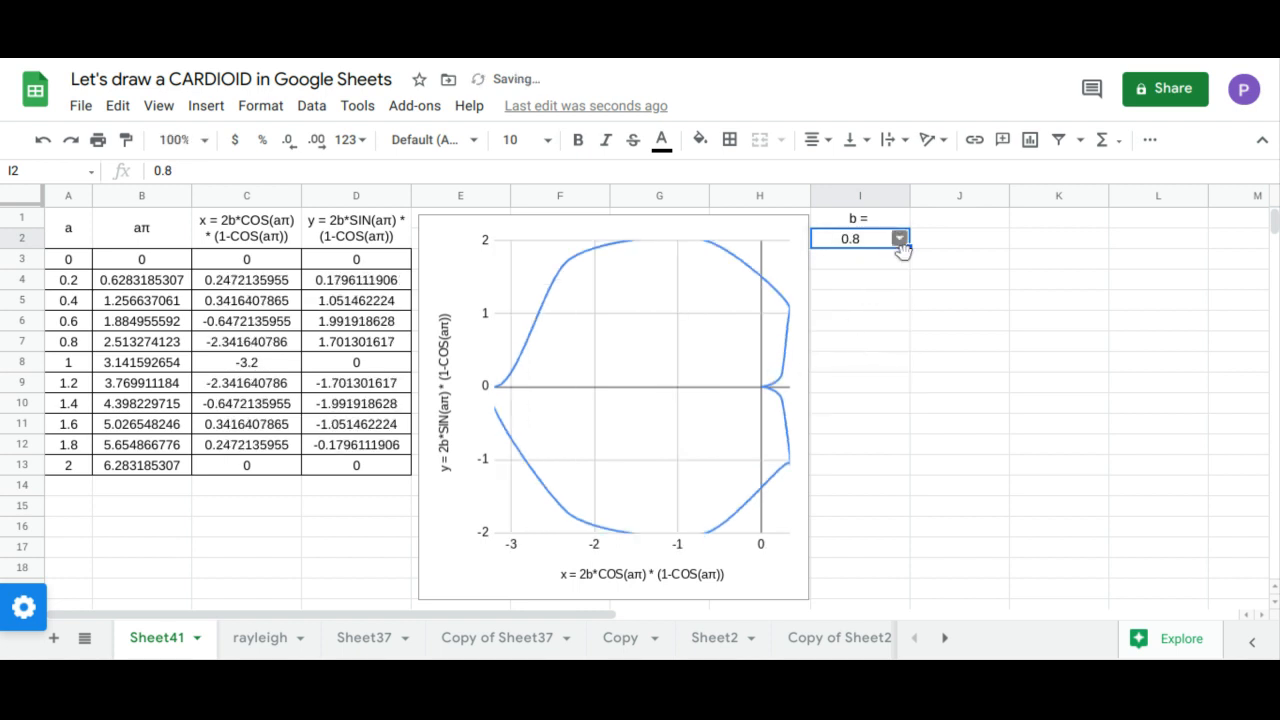
{"action": "left_click", "coordinate": [899, 241]}
{"action": "left_click", "coordinate": [856, 362]}
{"action": "left_click", "coordinate": [899, 239]}
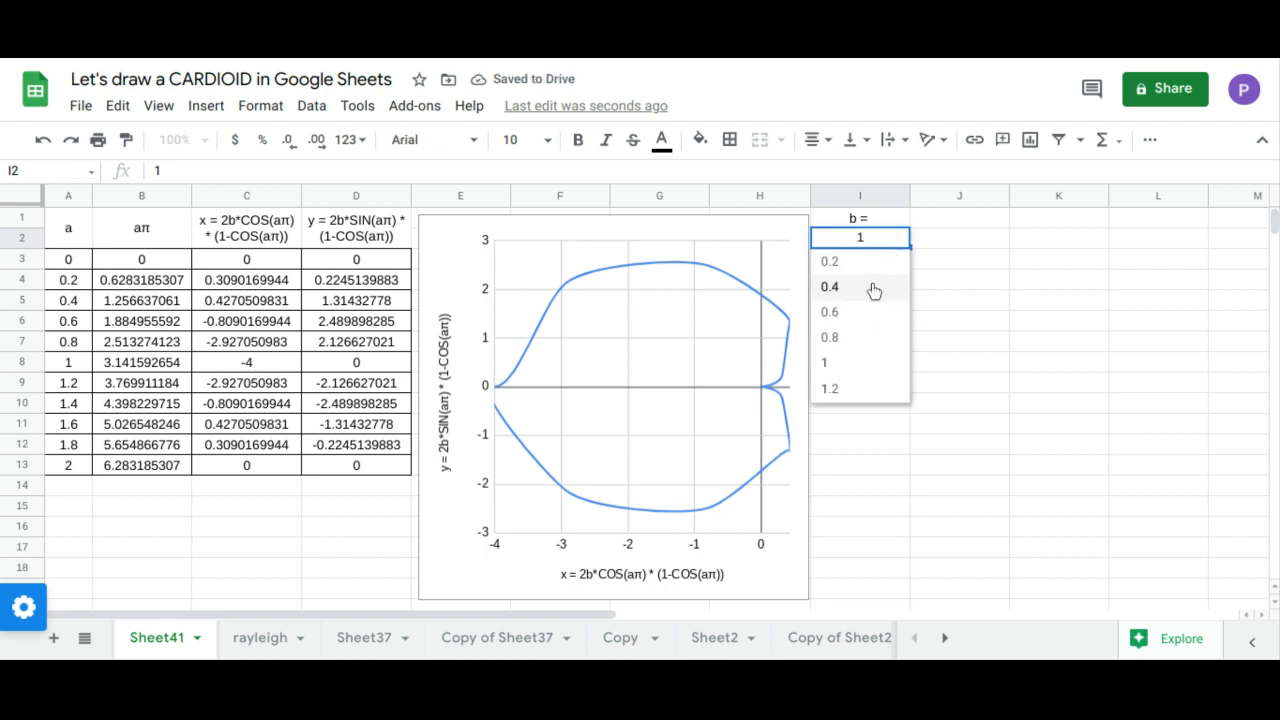
{"action": "left_click", "coordinate": [833, 389]}
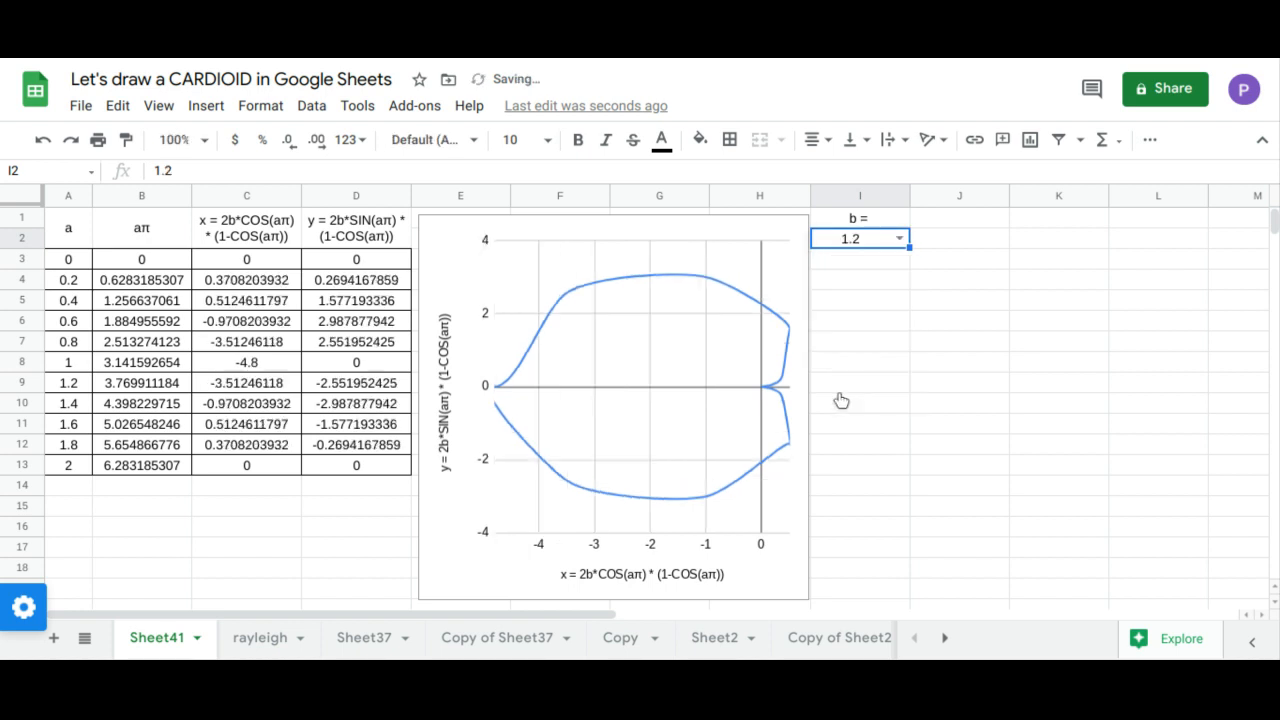